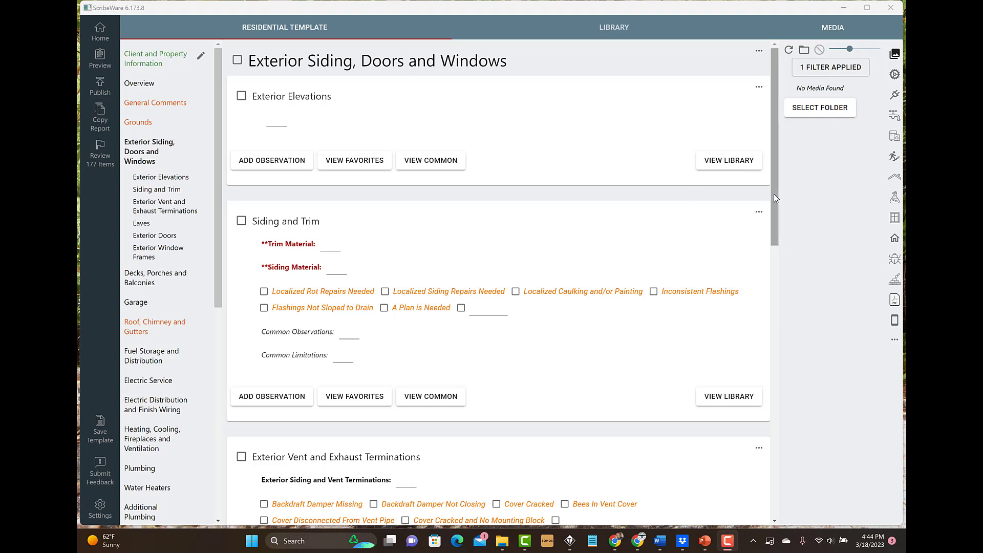
- Add an observation under Siding and Trim and search the saved comments for "OSB LP"
drag(773, 194, 775, 201)
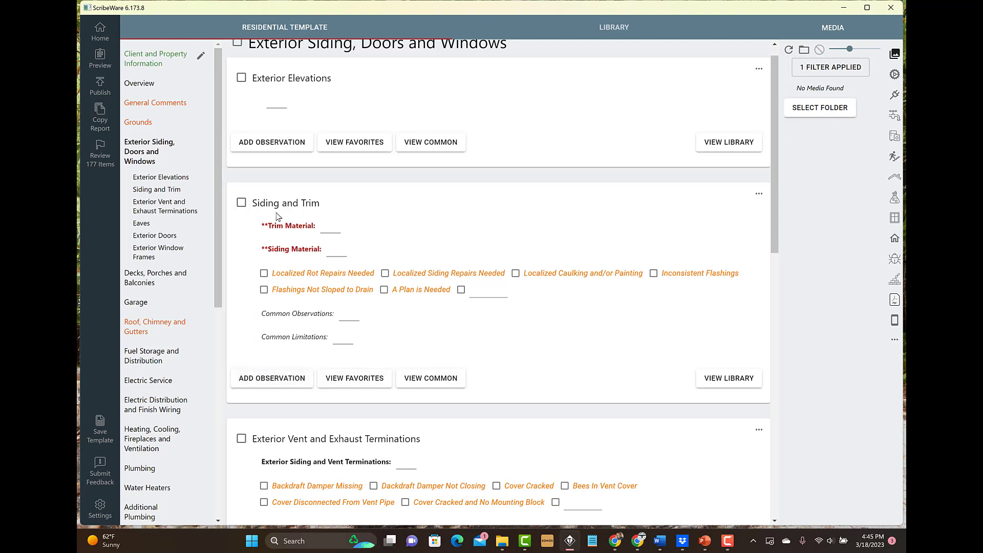
click(295, 383)
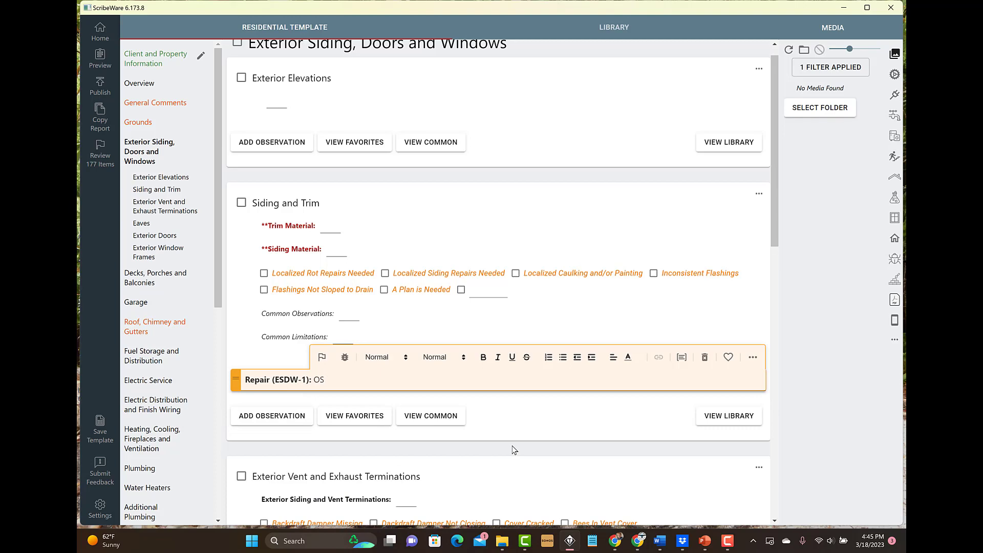
text(OSB LP)
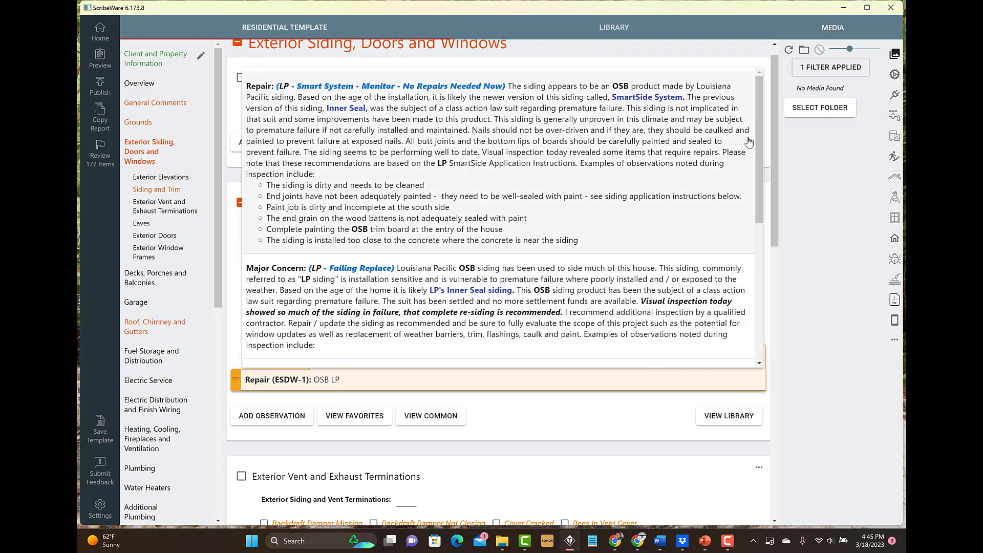
scroll(753, 169, down, 4)
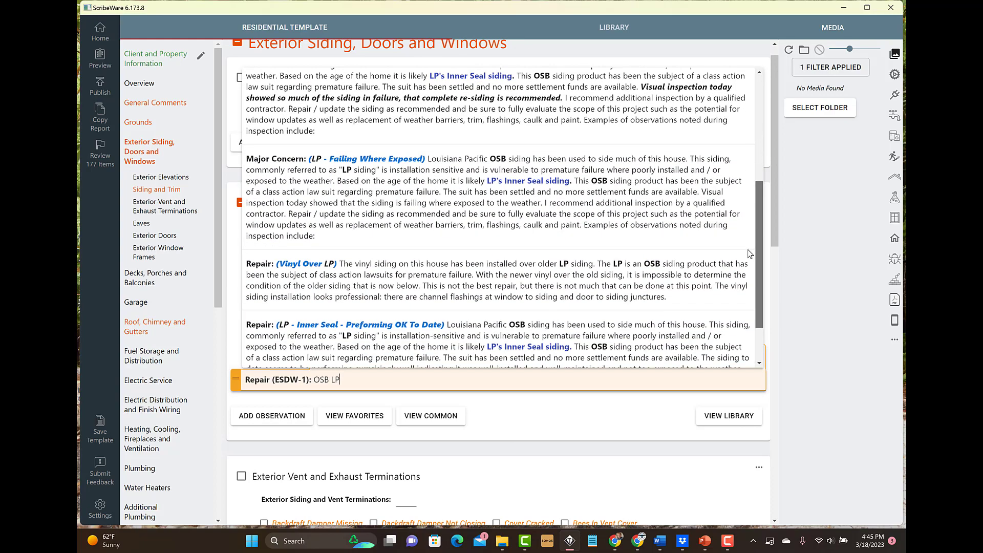
scroll(748, 197, up, 4)
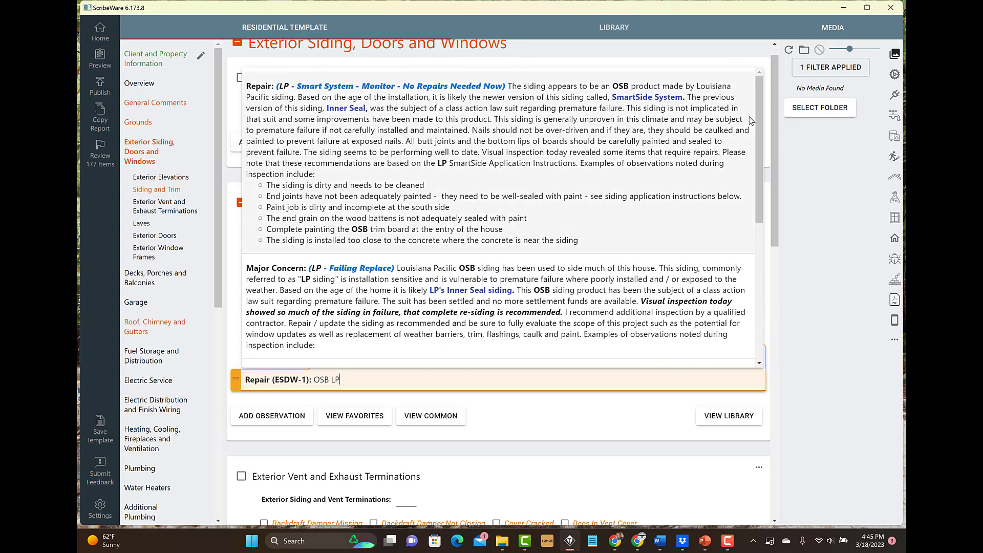
- Clear the search text and delete the new observation from Siding and Trim
key(BackSpace)
key(BackSpace)
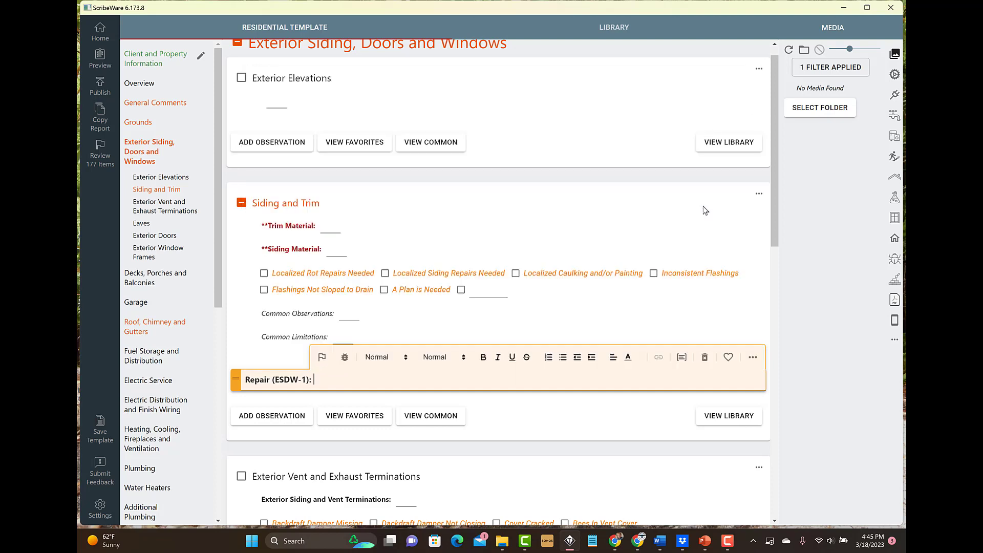
click(700, 360)
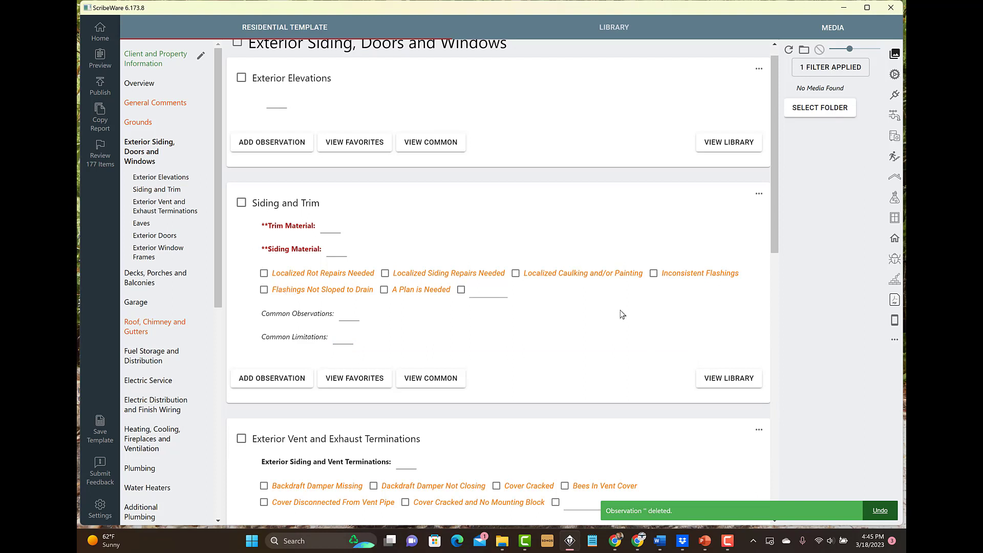
- Mark Localized Rot Repairs Needed under Siding and Trim to insert its repair comment
click(296, 278)
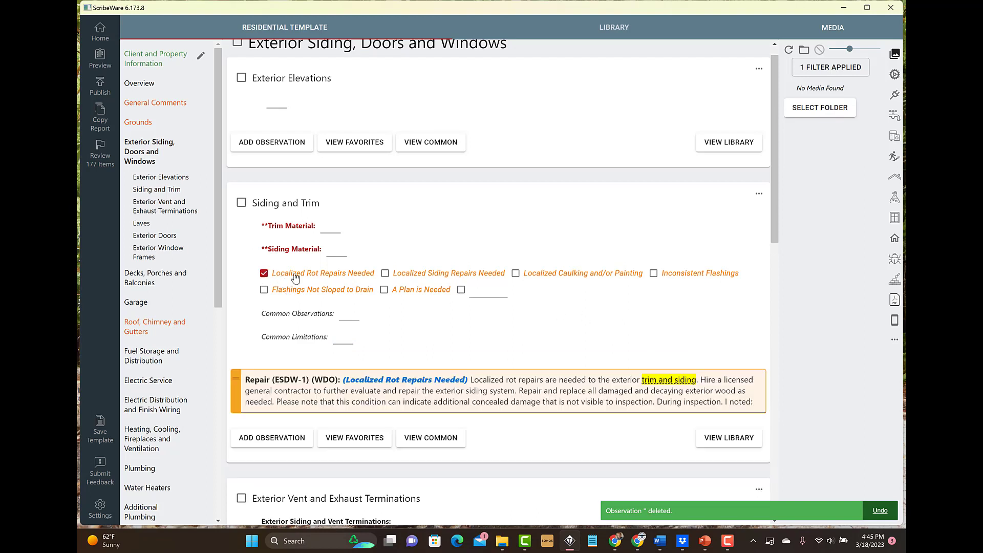
click(264, 273)
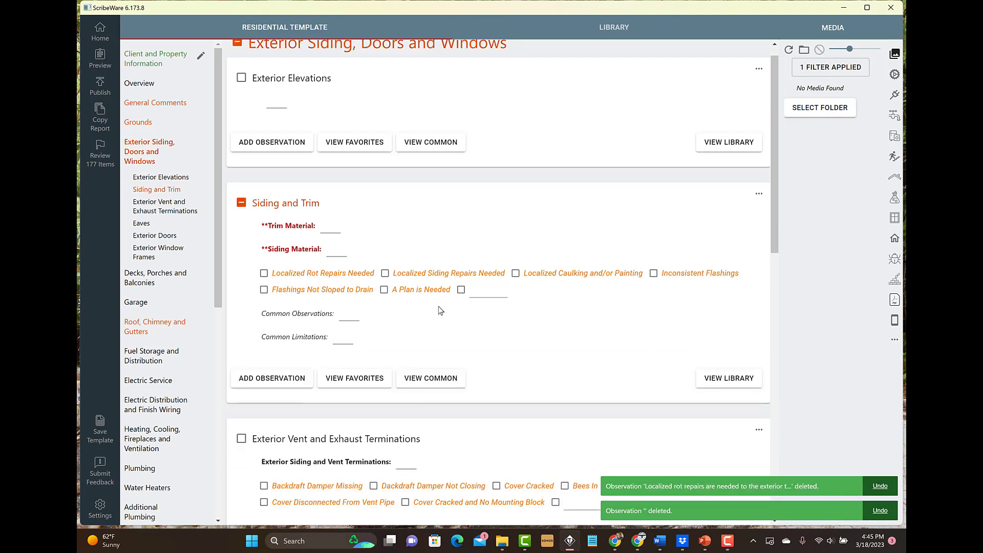
click(335, 279)
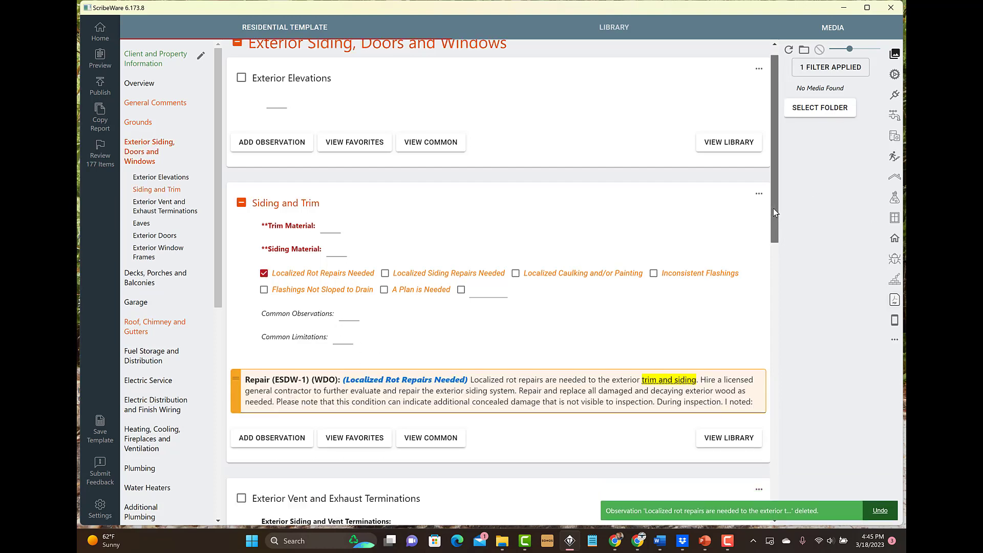
- Examine the modifier categories, heading styles and text colours available for the localized rot repair comment
scroll(773, 208, down, 2)
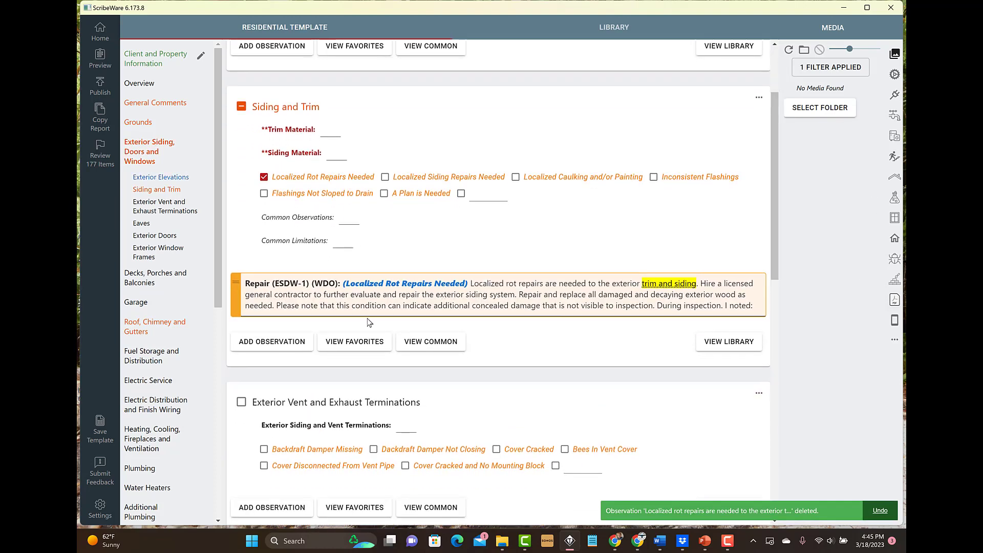
click(260, 287)
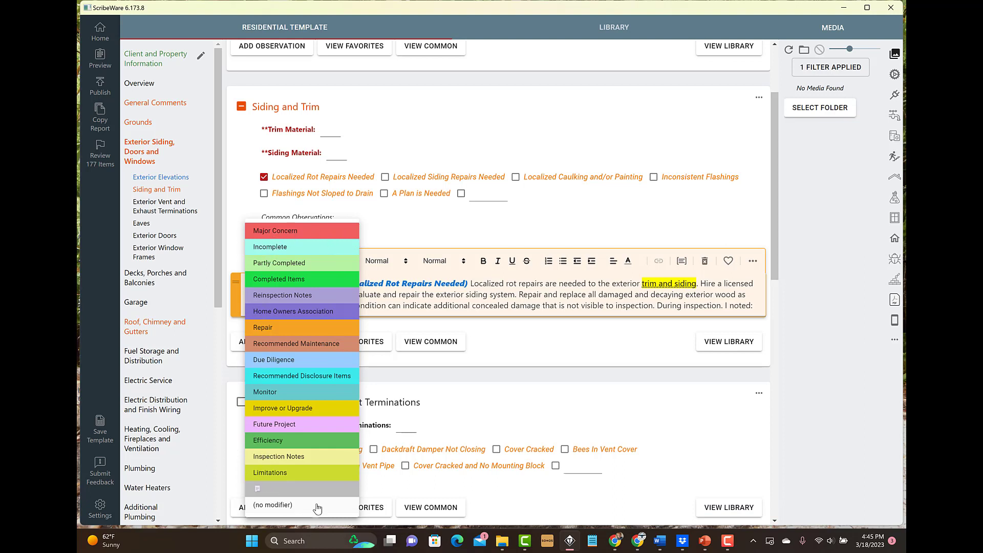
click(441, 304)
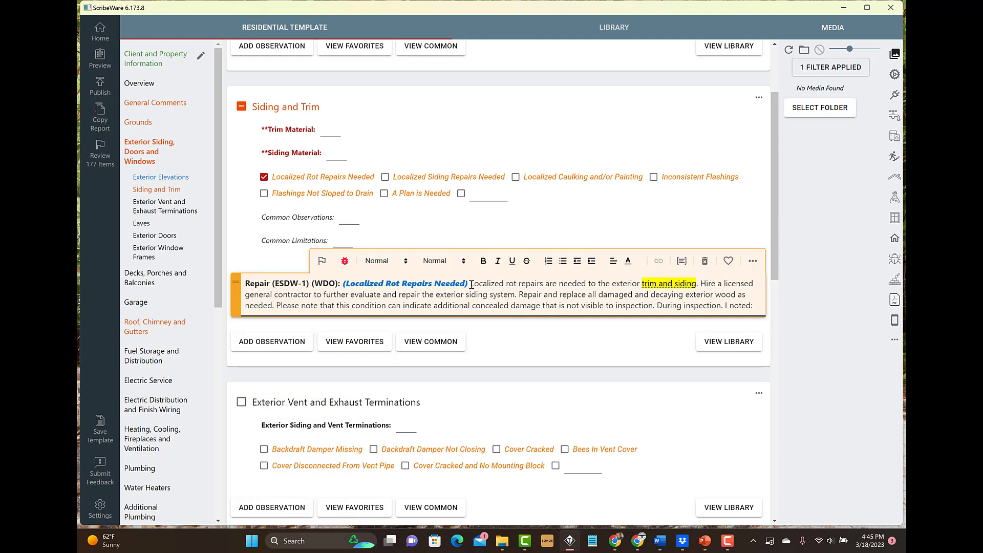
click(436, 263)
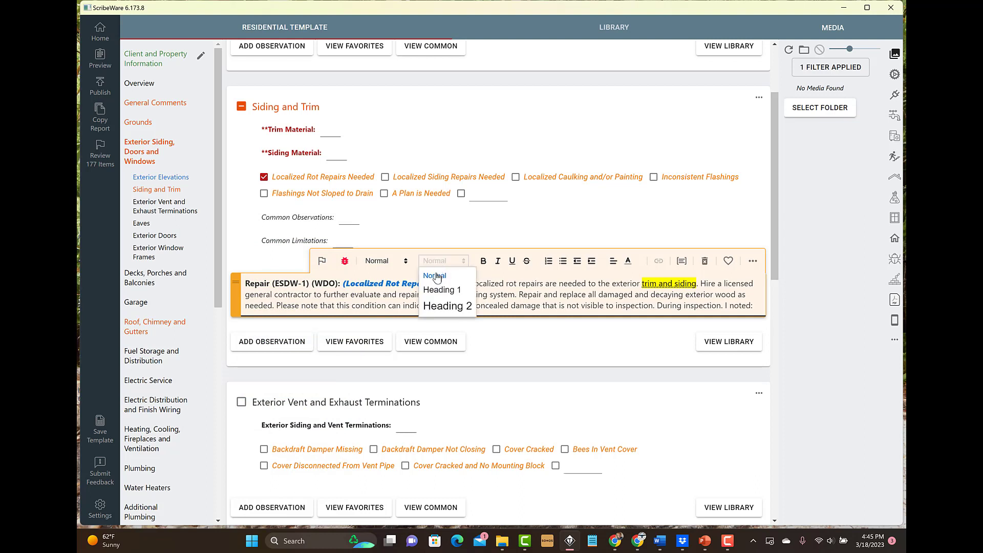
click(527, 303)
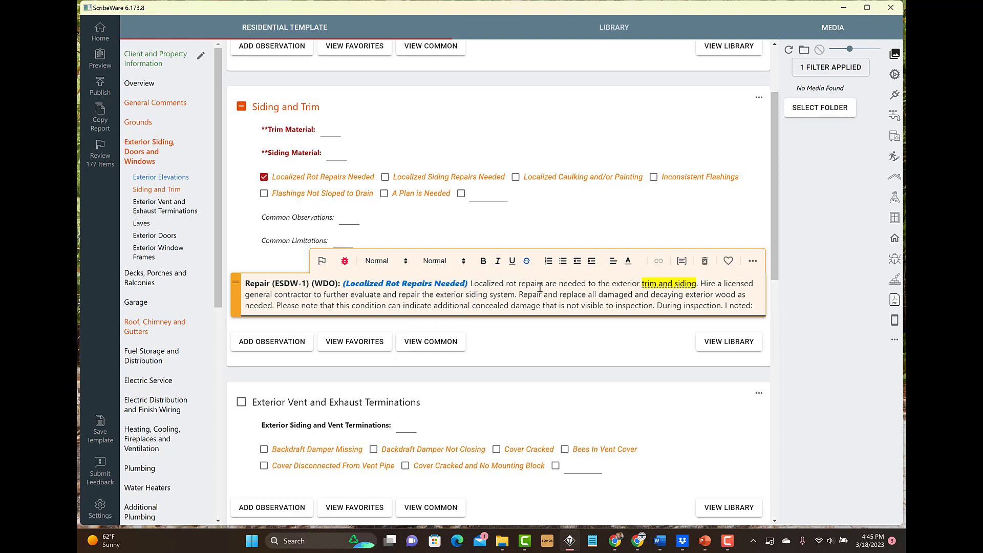
click(627, 261)
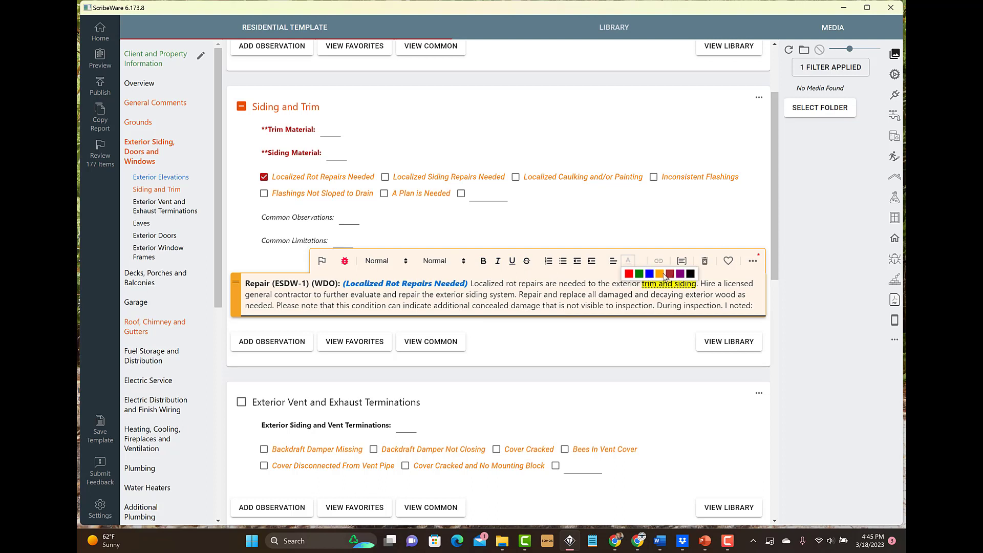
click(572, 285)
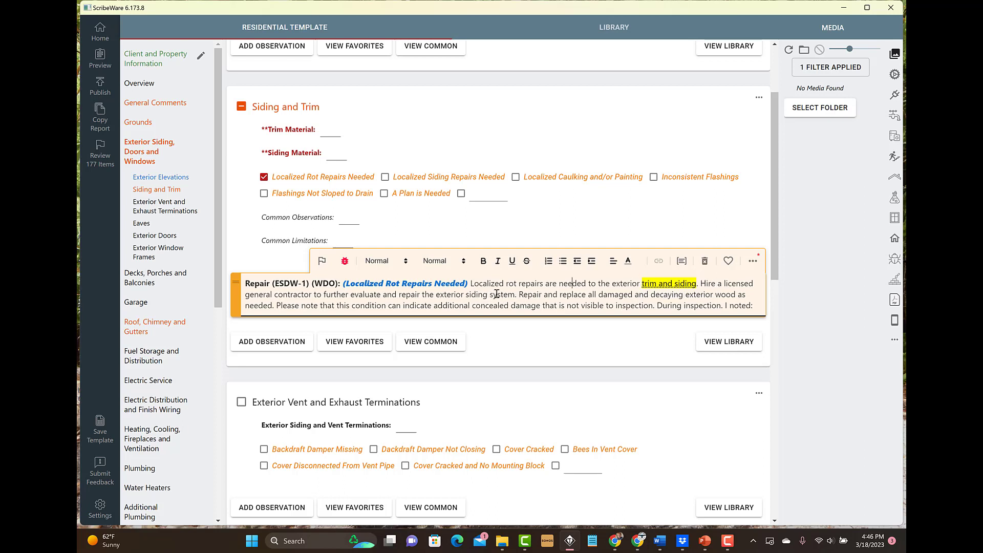
- Set the highlighted "trim and siding" choice in the rot repair comment to siding only
click(660, 289)
click(301, 177)
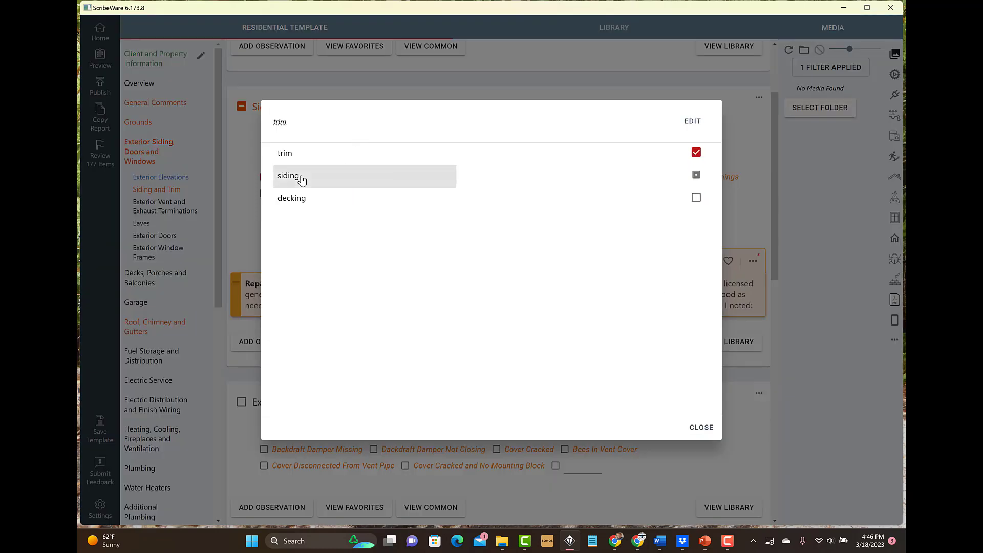
click(695, 152)
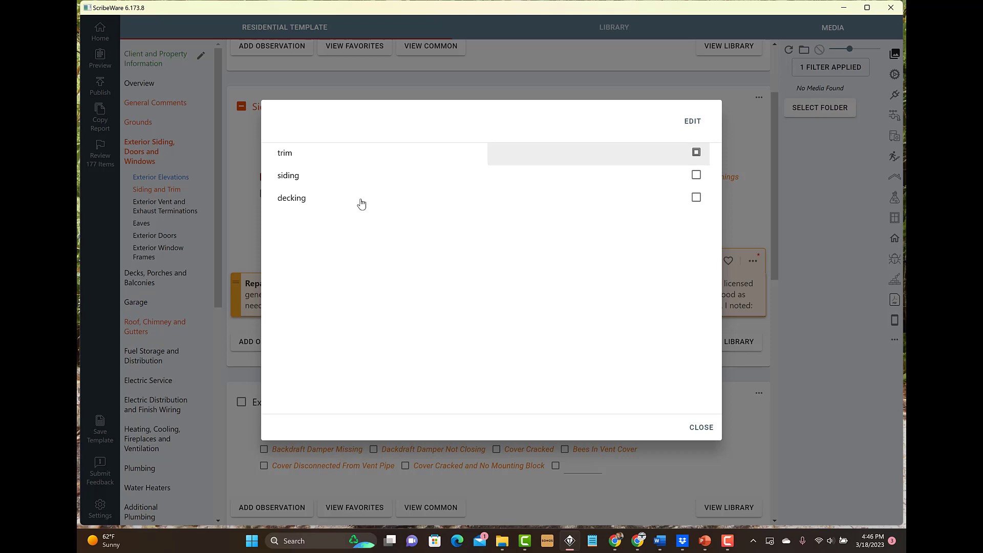
click(307, 176)
click(700, 427)
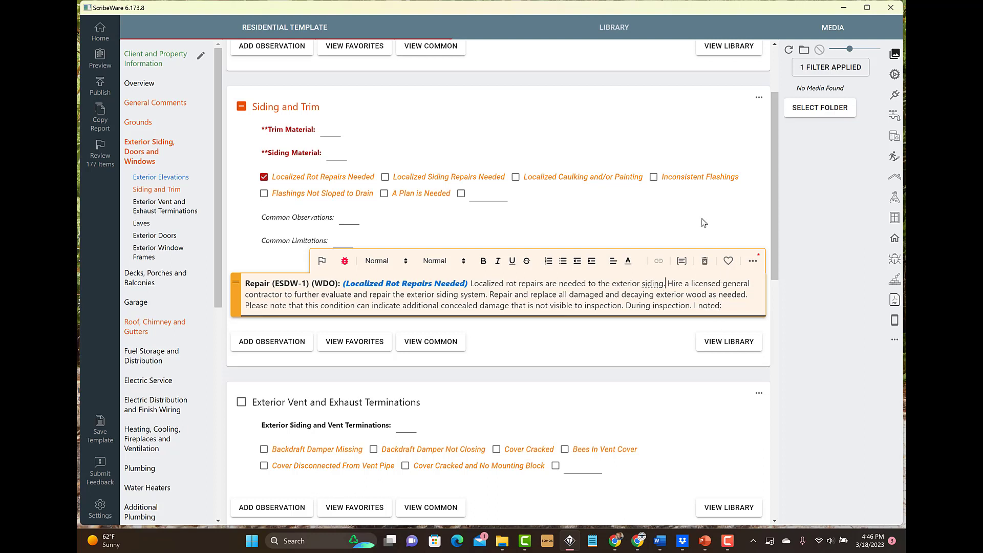
- Delete the rot repair comment and add a new observation reading "Th3d 3jlf 3klrf kn4 k24 24nk2j; 24j; f24l/ g2j4 g24/ng24nkg n2"
click(704, 261)
click(271, 281)
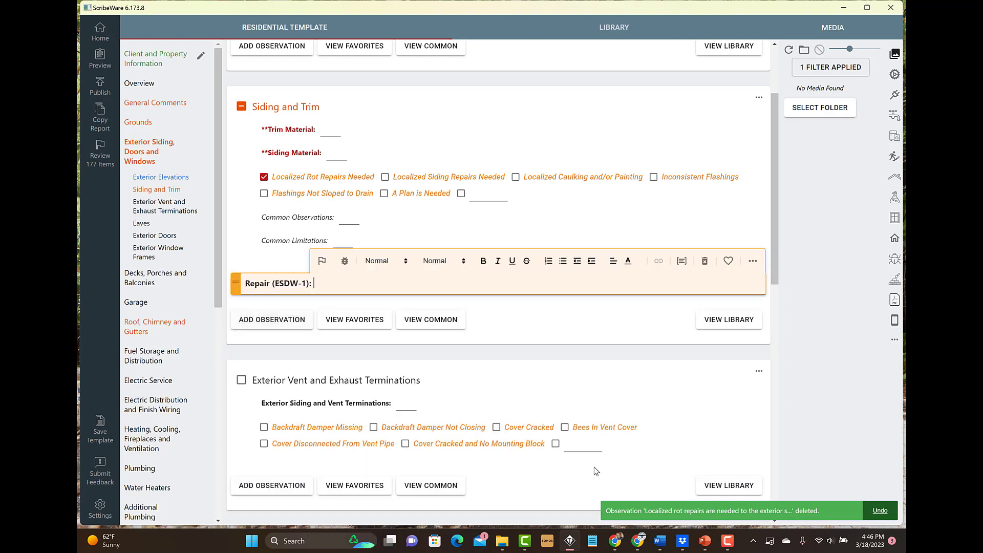
text(Th)
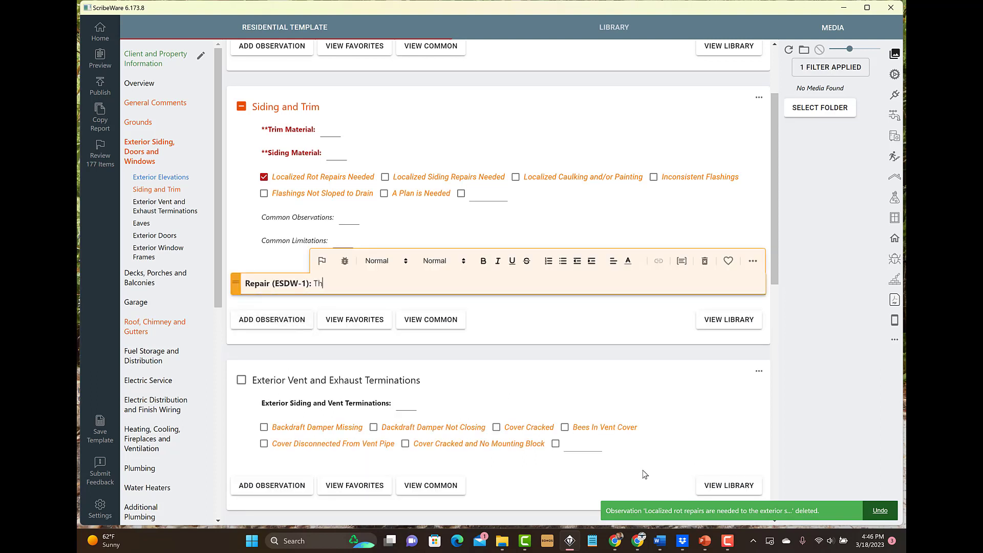
text(3d 3jlf 3klrf kn4 k24 24nk2j; 24j; f2)
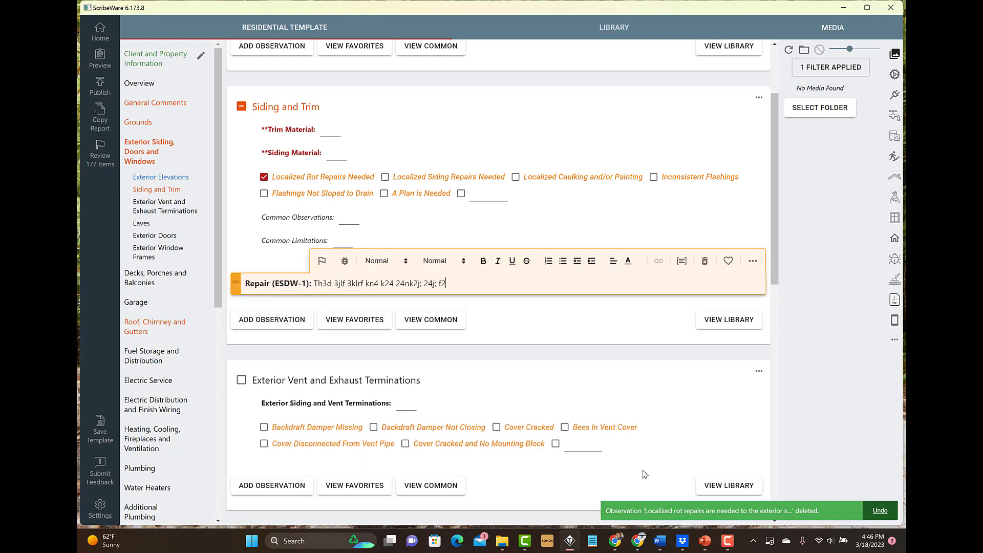
text(4l/ g2j4 g24/ng24nkg n2)
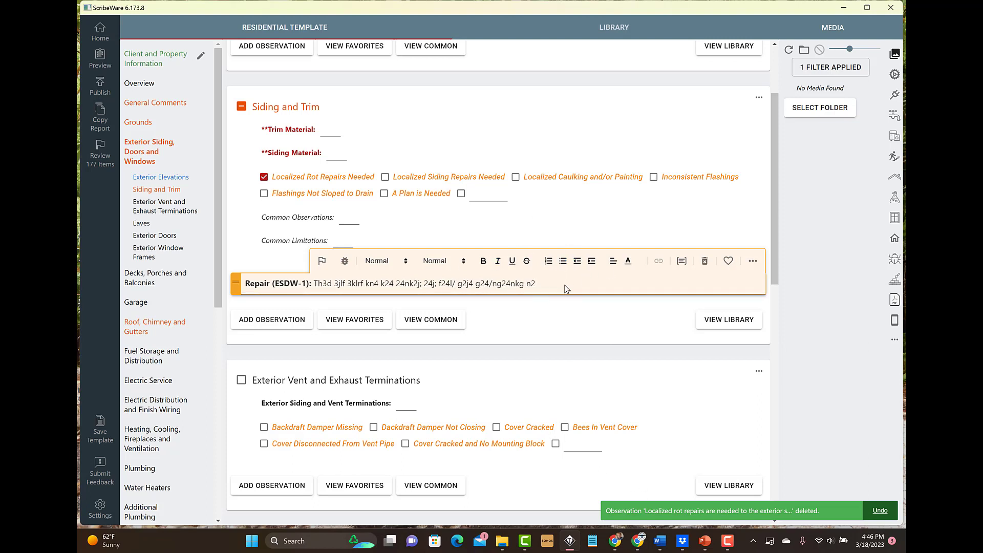
- Save the observation as a new Narrative Exterior library entry labelled "IS - Rot Repair Comment"
click(750, 262)
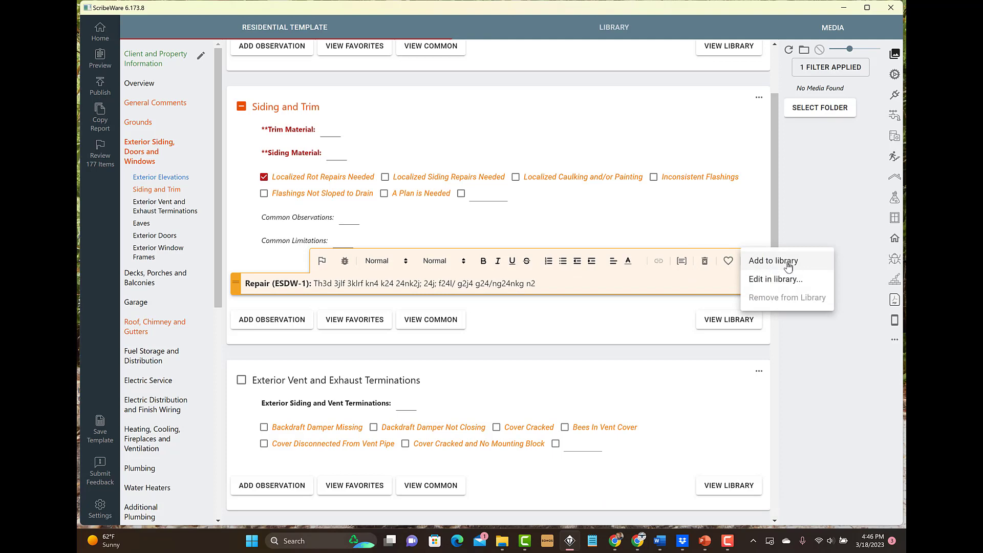
click(776, 280)
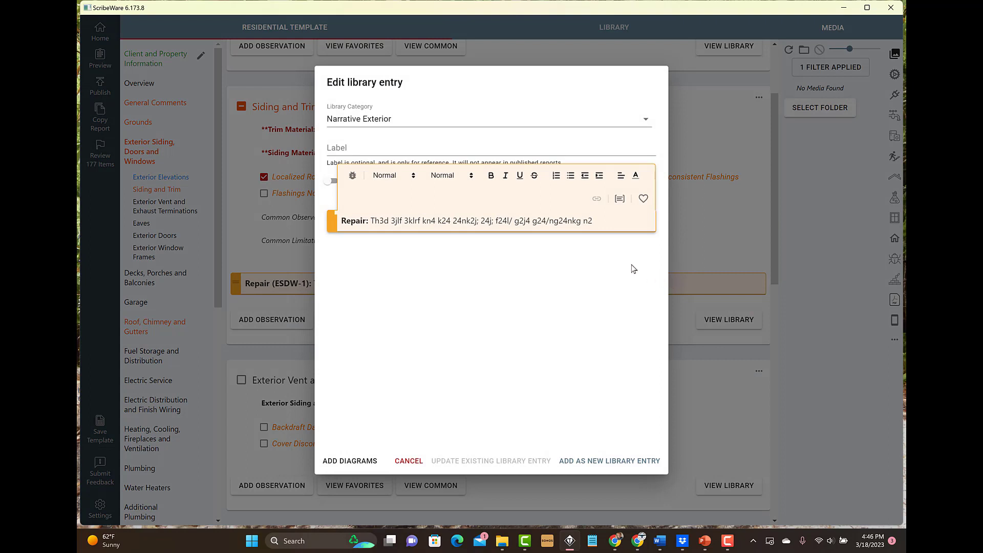
click(357, 151)
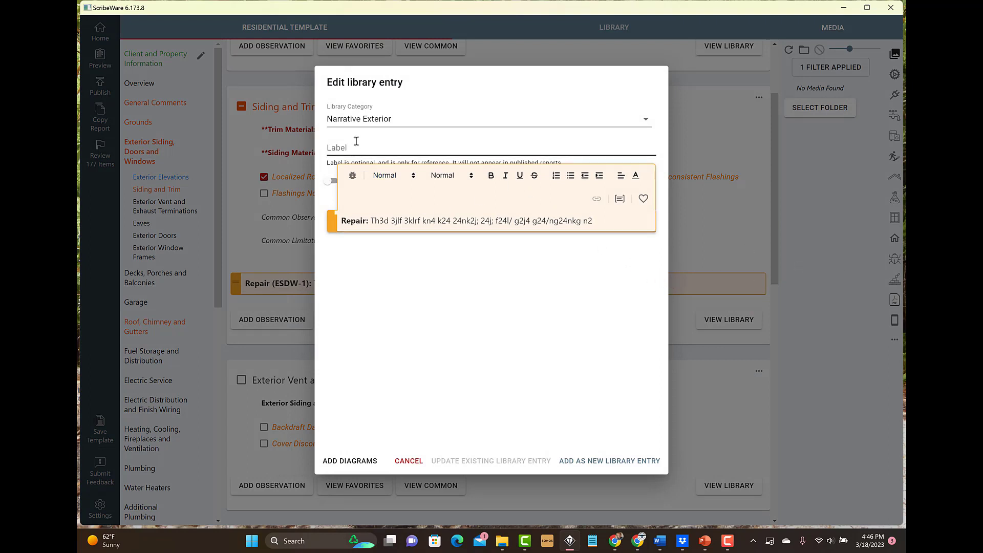
click(355, 145)
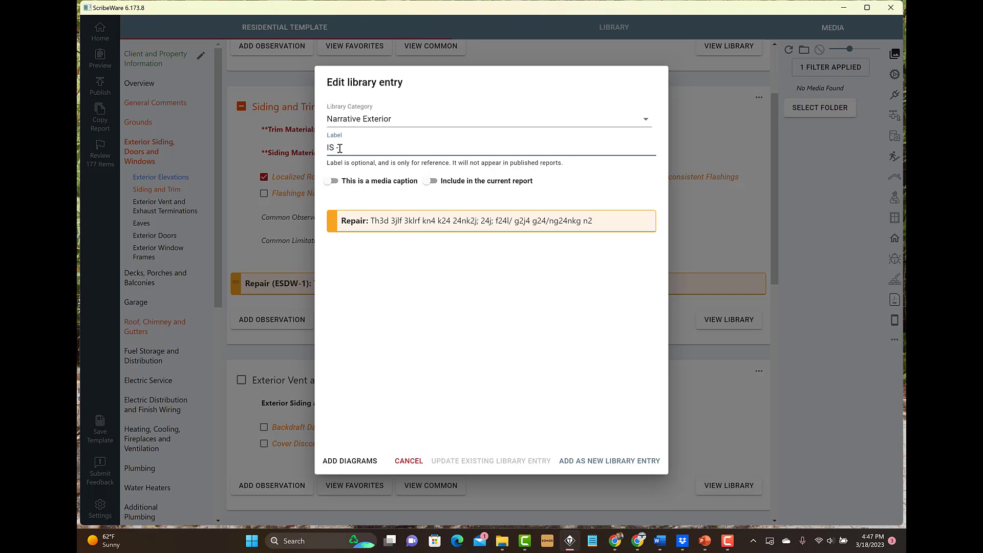
text(Repair Comment)
click(603, 465)
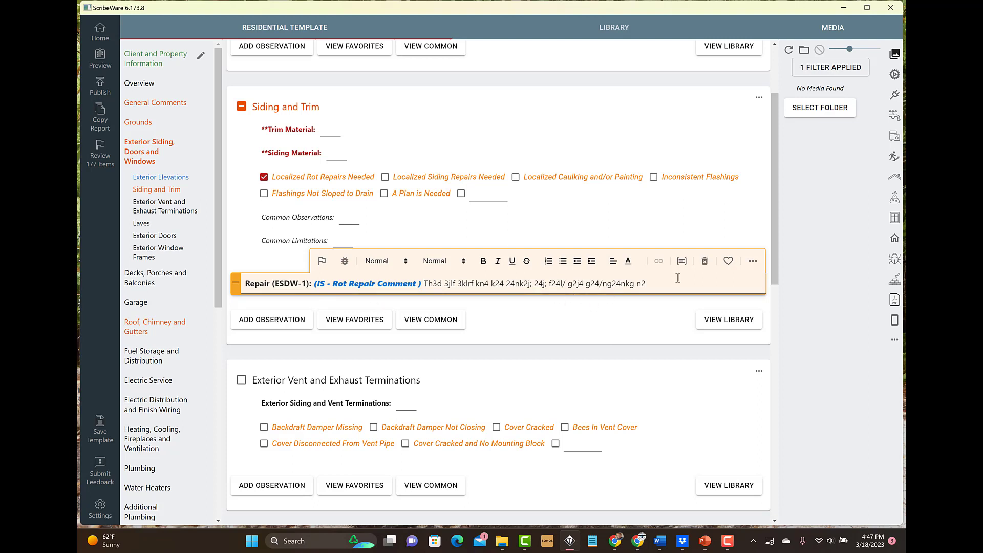
- Delete the observation and reinsert "IS - Rot Repair Comment" from the library in a new one by searching for "IS rot"
click(705, 262)
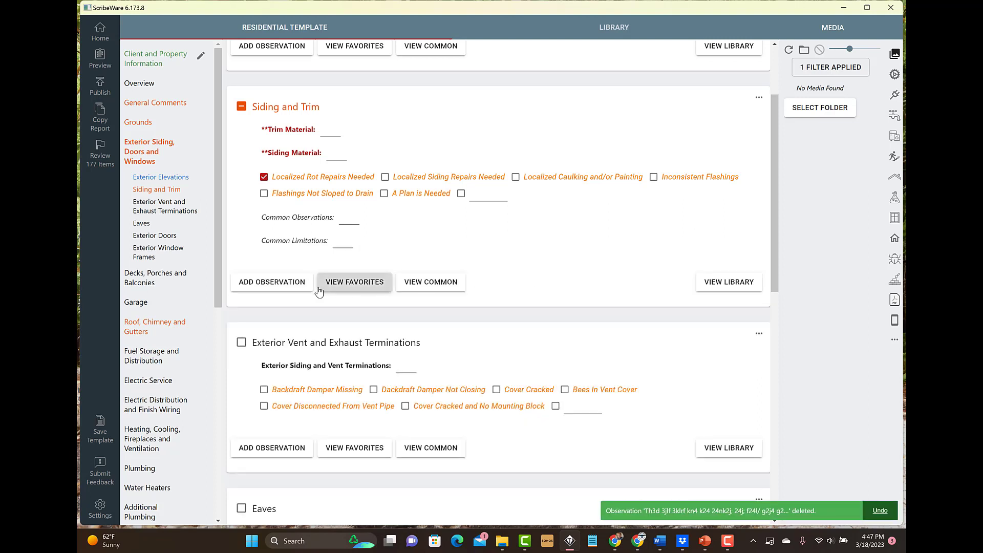
click(281, 290)
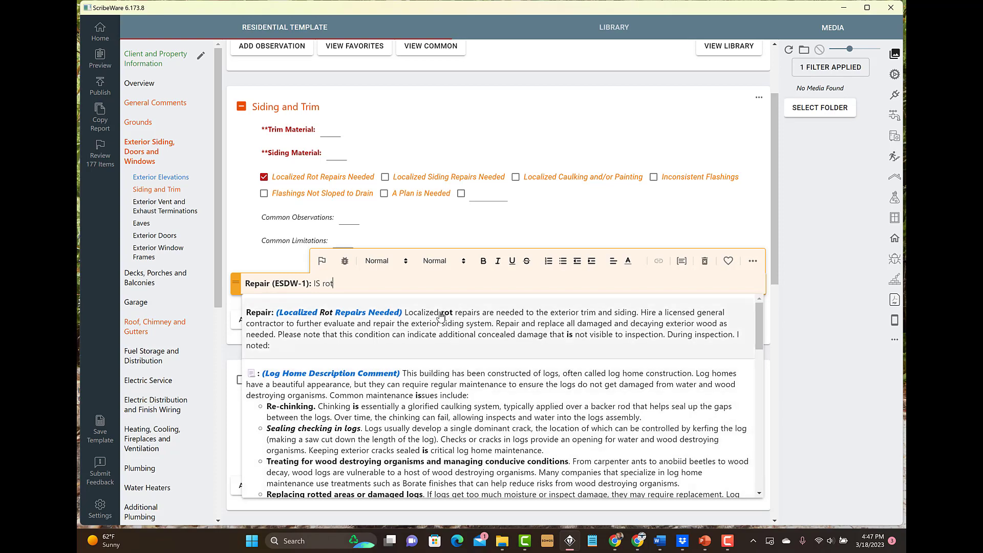
drag(760, 321, 750, 454)
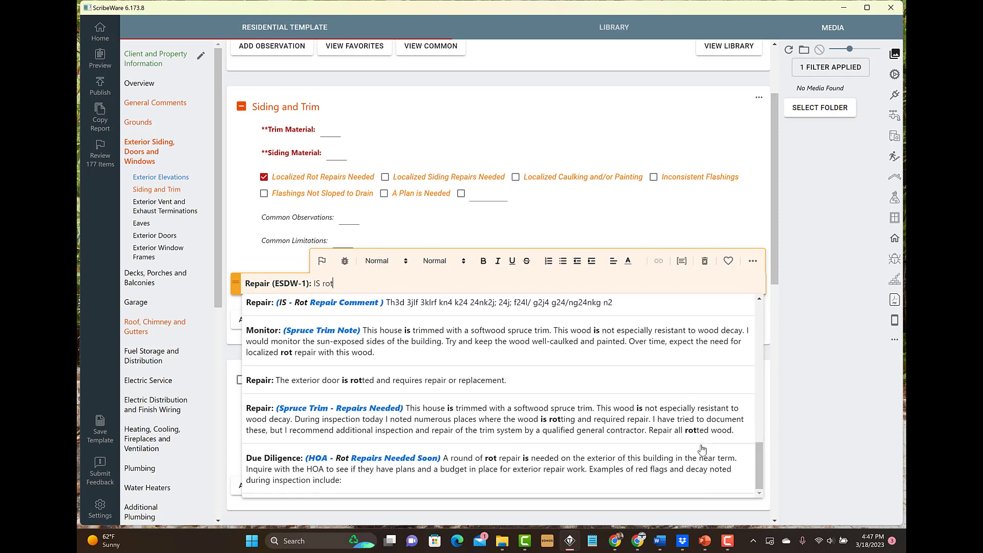
click(368, 307)
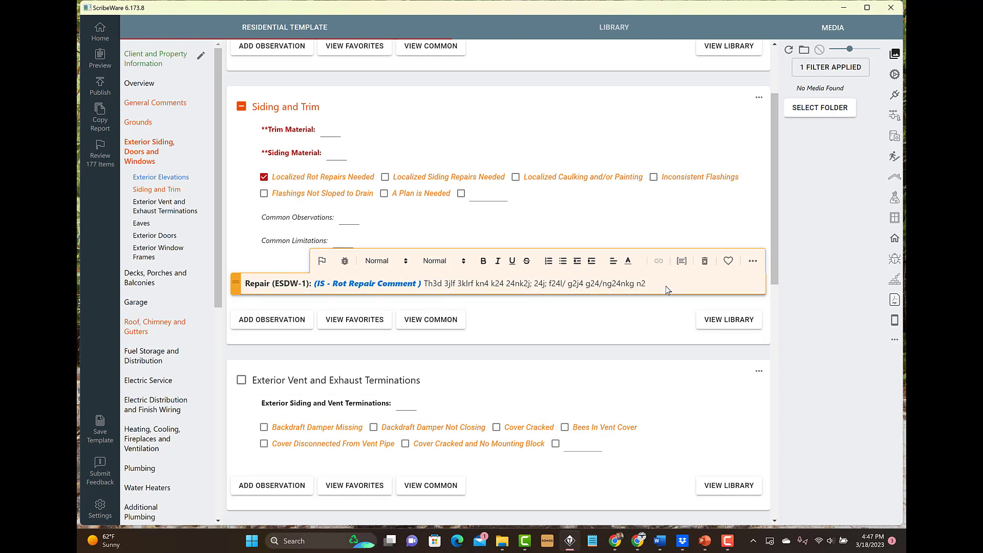
- Relabel the rot repair comment's library entry as "ISSS - Rot Repair Comment" and update the existing entry
click(752, 261)
click(775, 279)
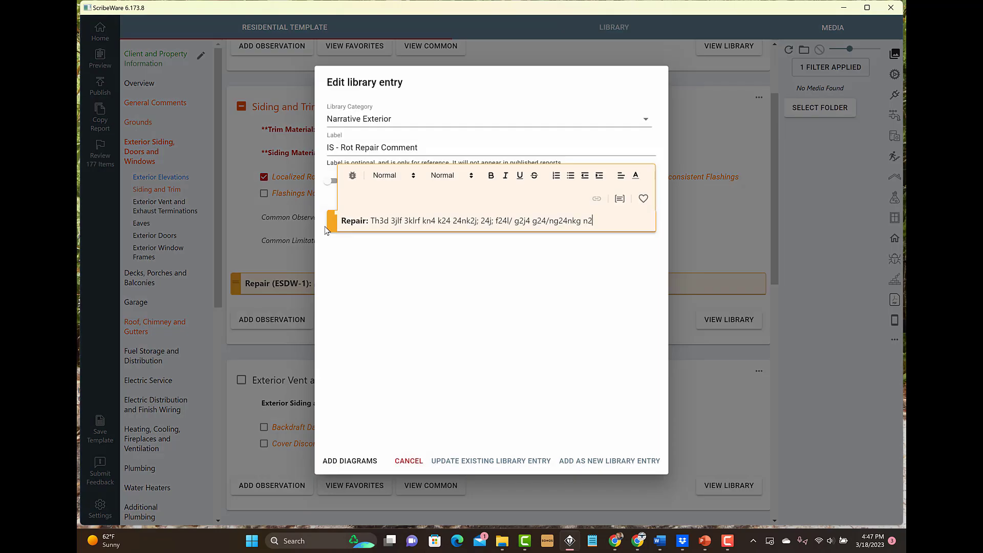
click(334, 147)
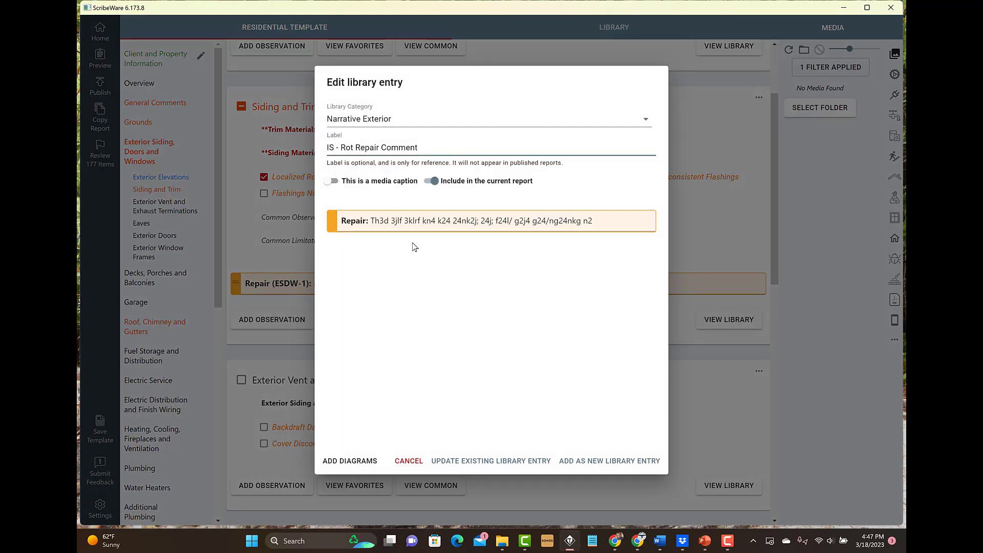
text(ss)
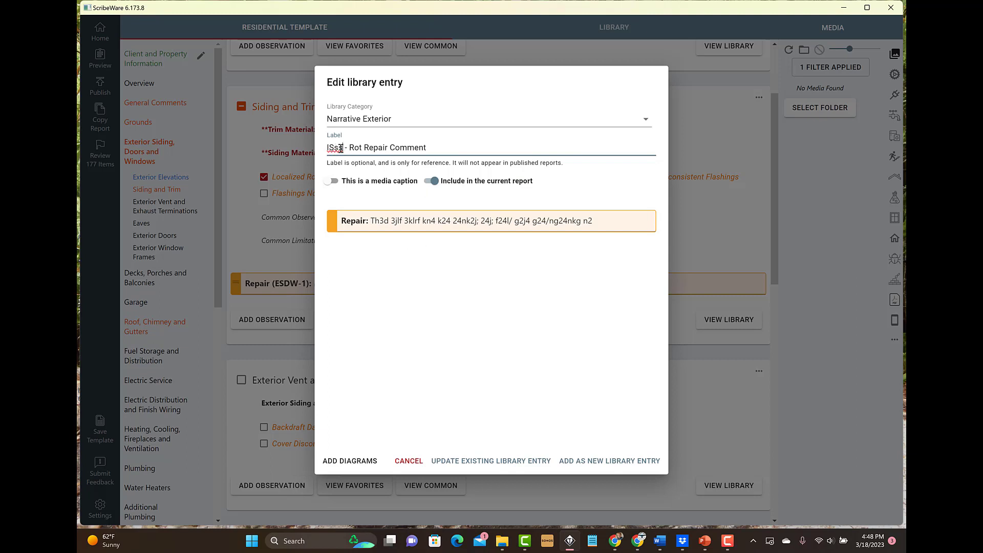
key(BackSpace)
key(BackSpace)
text(SS)
click(499, 461)
- Delete the observation under Siding and Trim and reinsert "ISSS - Rot Repair Comment" in a new one by searching for "ISSS"
click(703, 261)
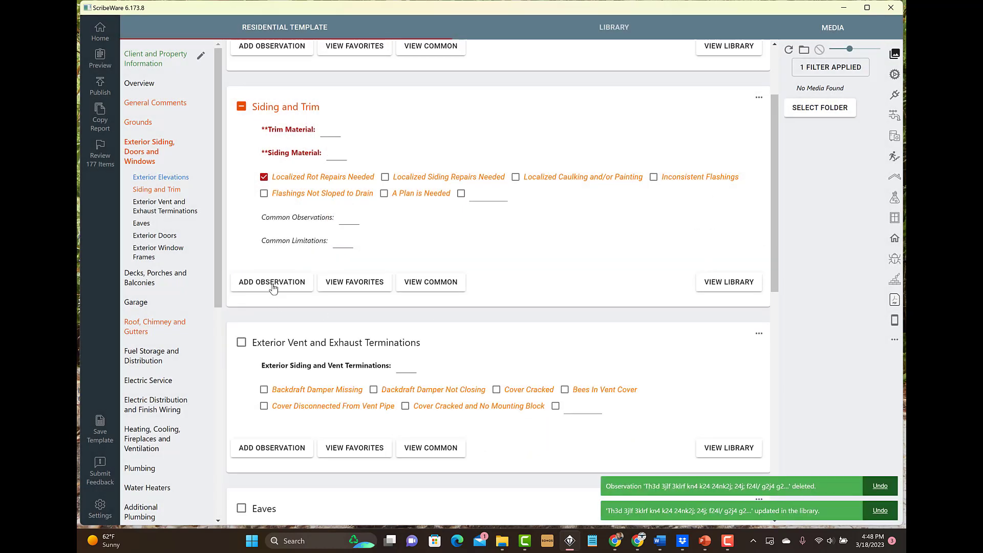
click(275, 282)
text(IS)
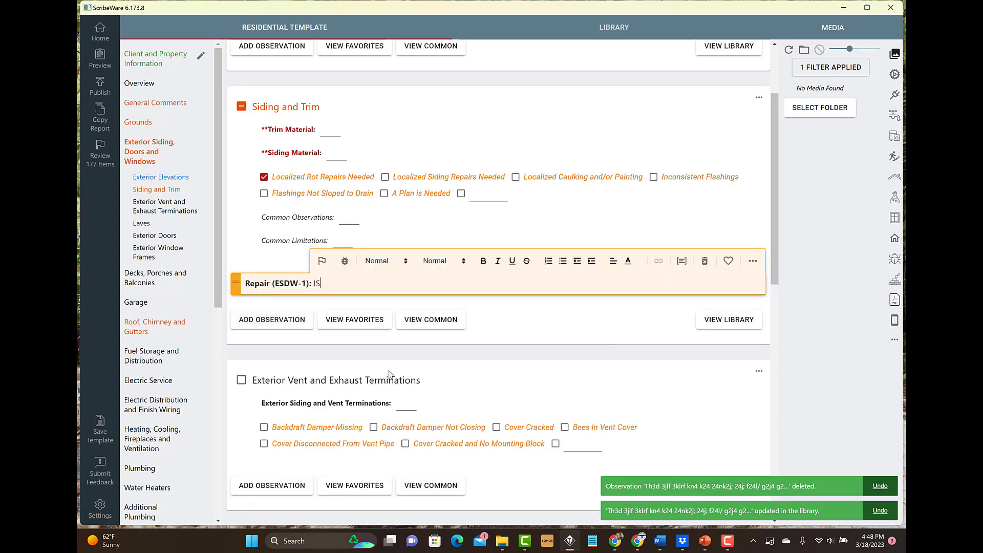
text(SS)
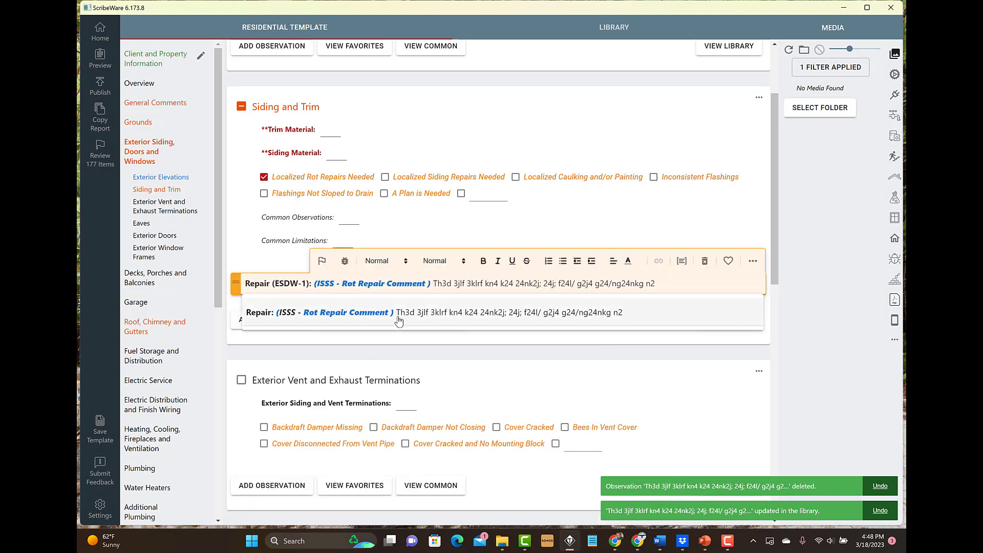
click(396, 317)
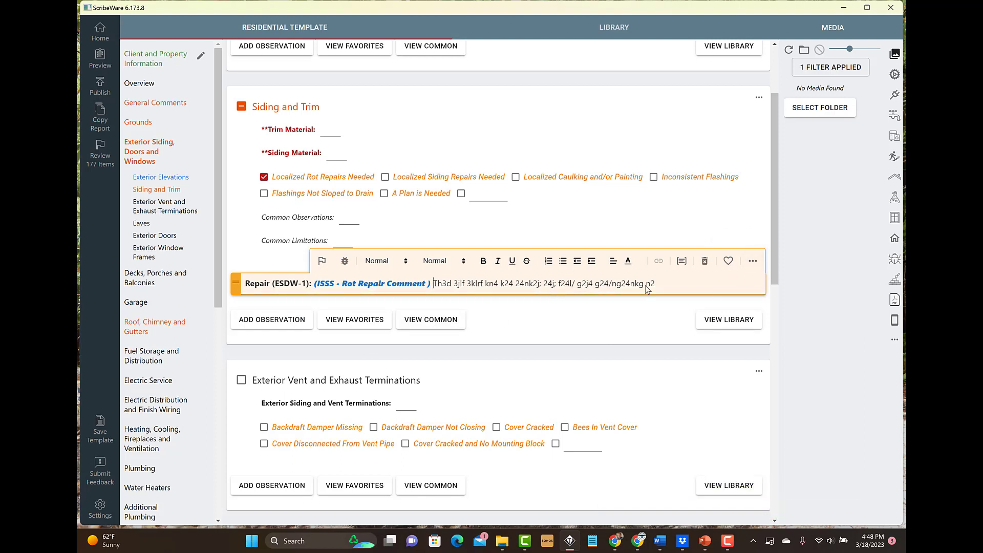
- Remove "ISSS - Rot Repair Comment" from the library and delete its observation from Siding and Trim
click(752, 261)
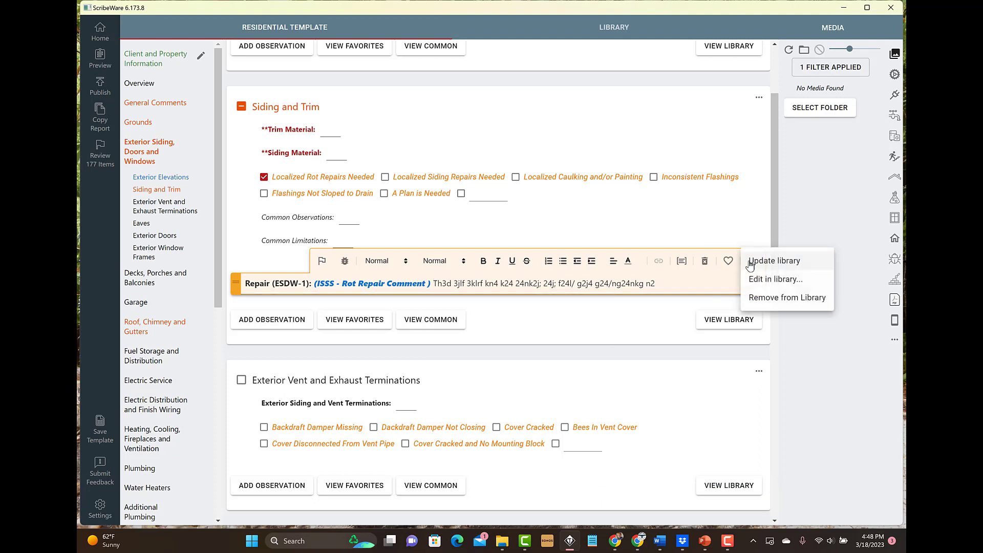
click(787, 297)
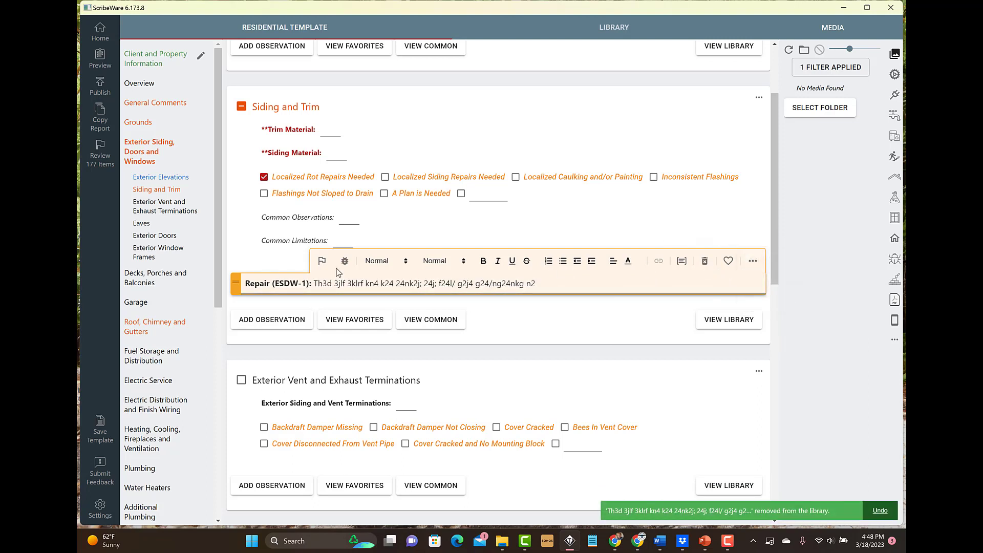
click(704, 261)
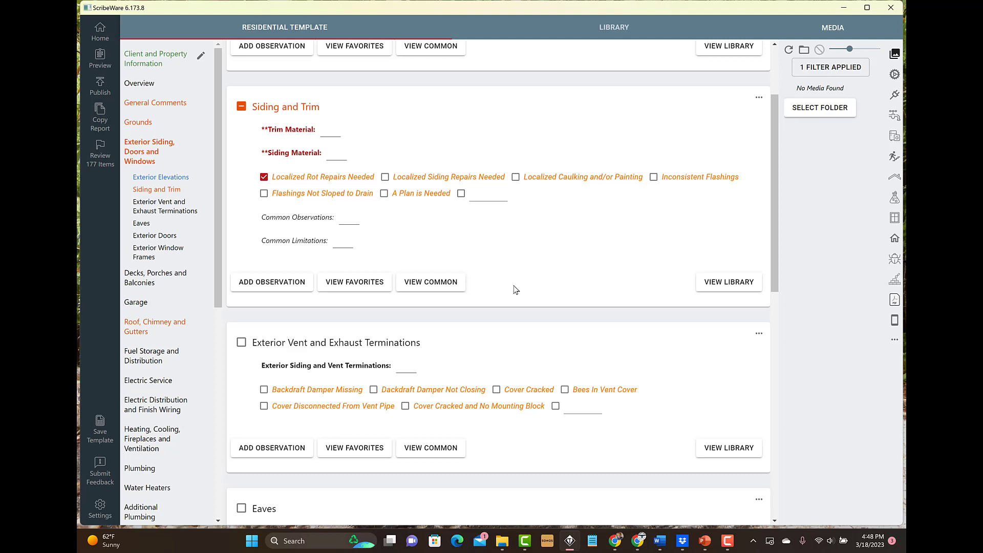
- Insert the Localized Rot Repairs Needed comment, copy its body text without the label, and deselect the comment again
double_click(335, 178)
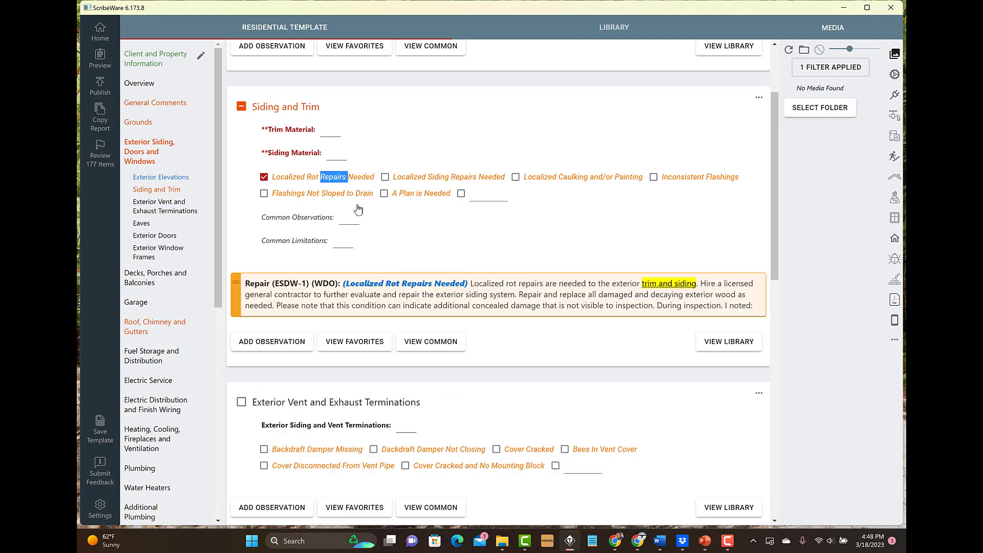
drag(756, 305, 467, 288)
key(ctrl+c)
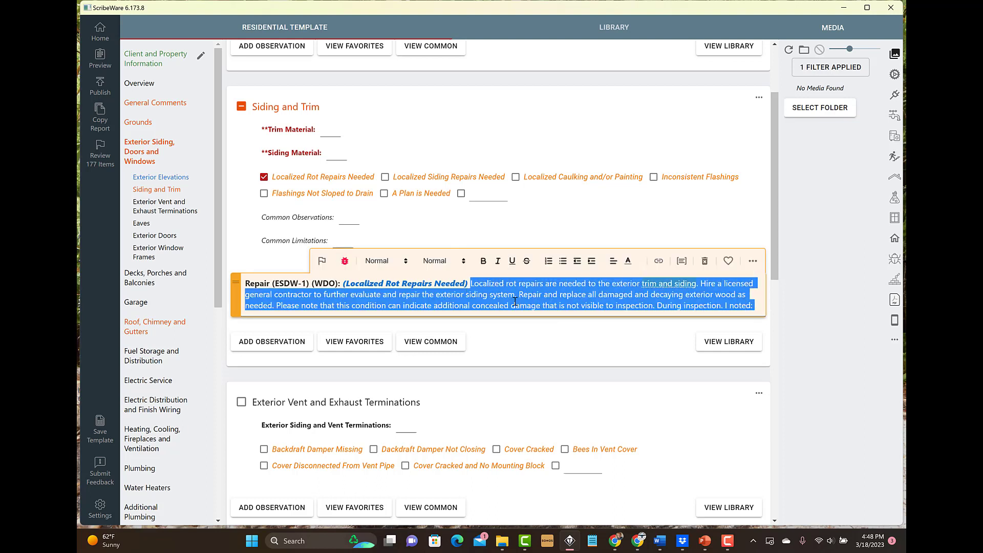
click(352, 182)
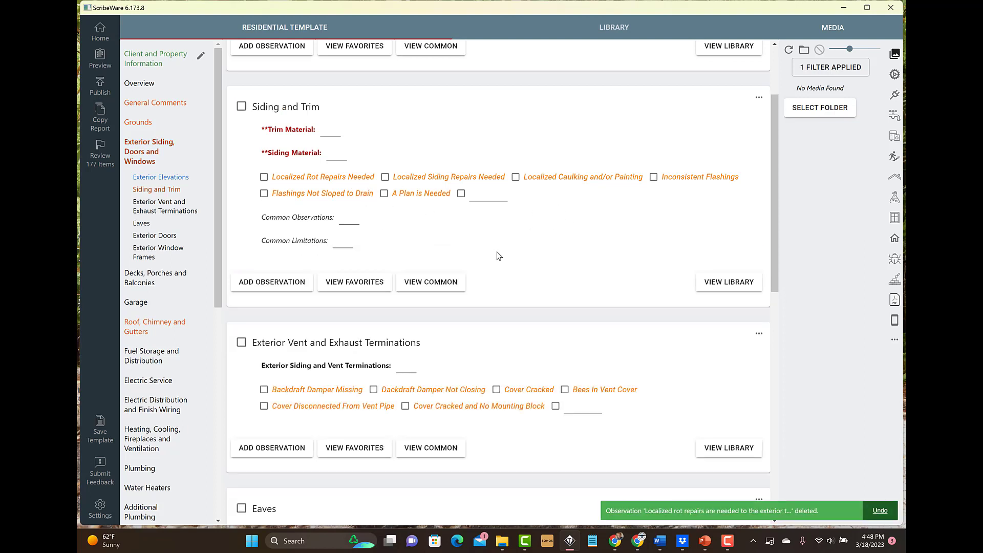
- Add a new observation under Siding and Trim and paste the copied rot repair text into it
click(296, 282)
click(354, 285)
right_click(352, 284)
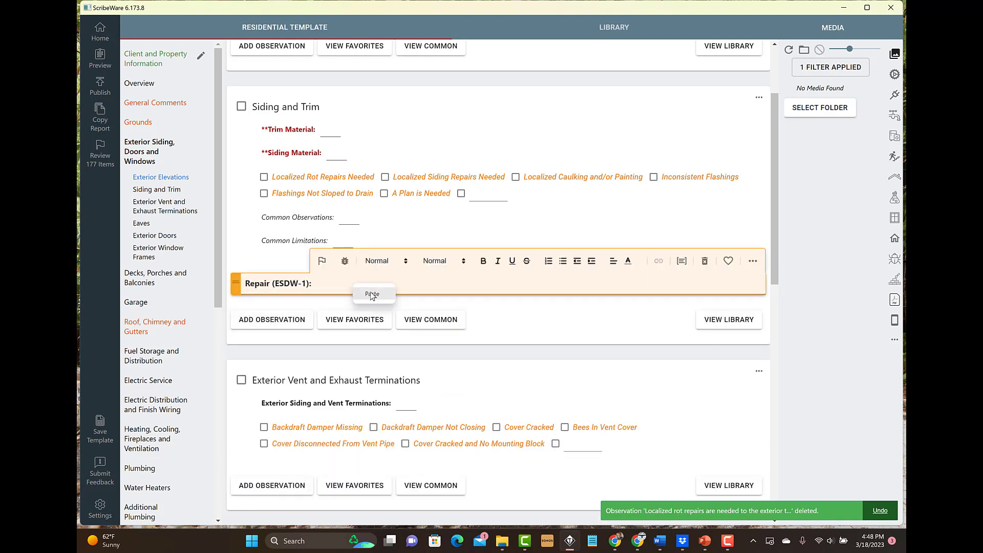
click(370, 293)
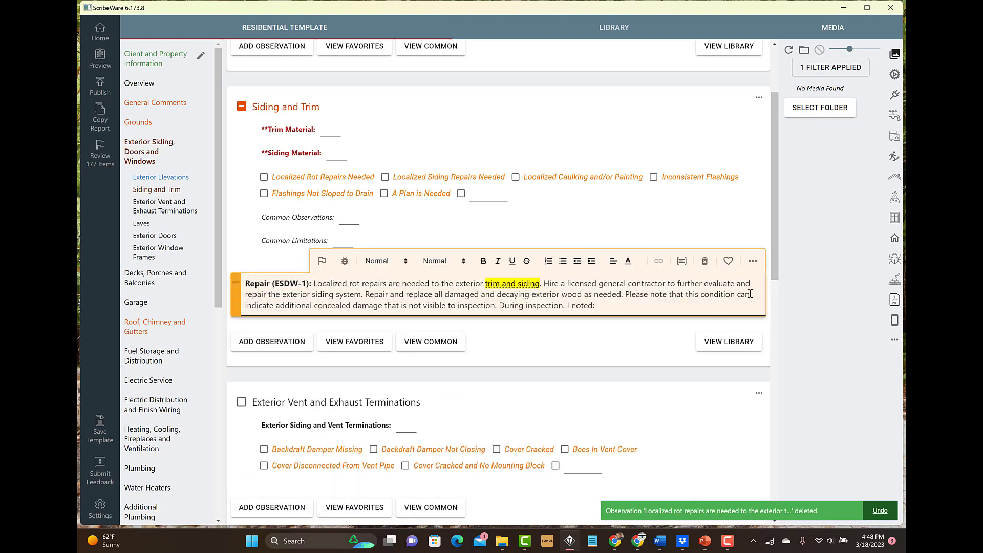
- Save the pasted observation as a new Narrative Exterior library entry labelled "ISSS - Wood Rot"
click(753, 261)
click(786, 278)
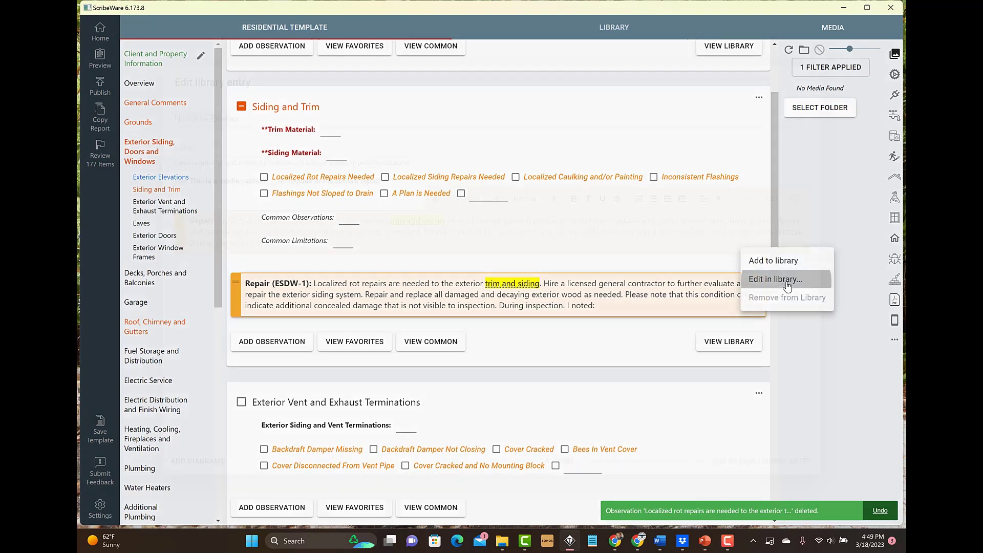
click(220, 149)
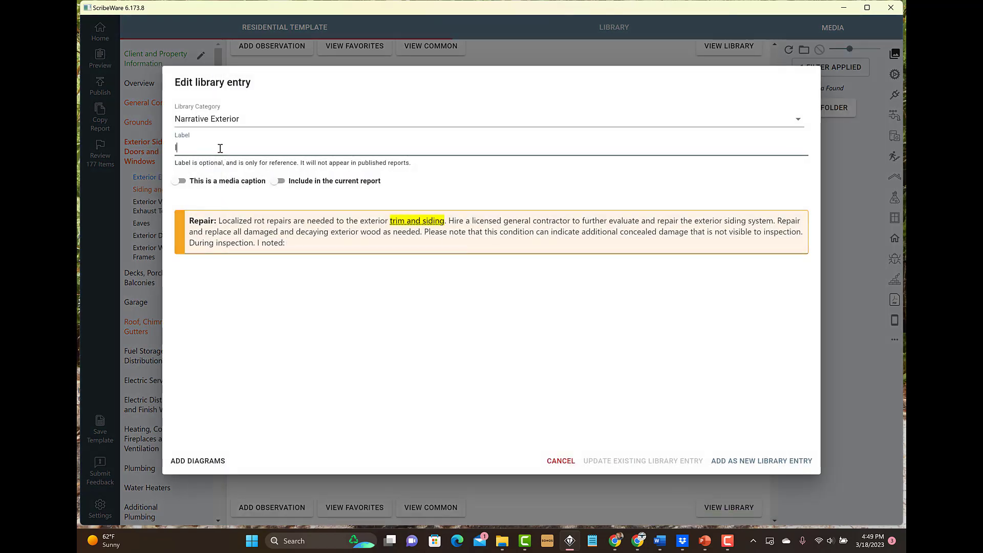
text(ISSS - Wood Rot)
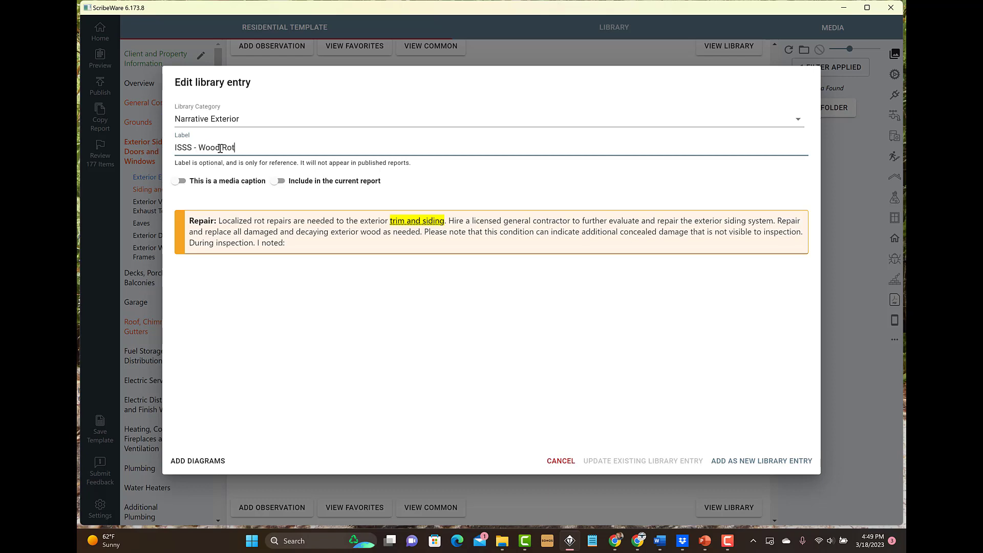
click(729, 463)
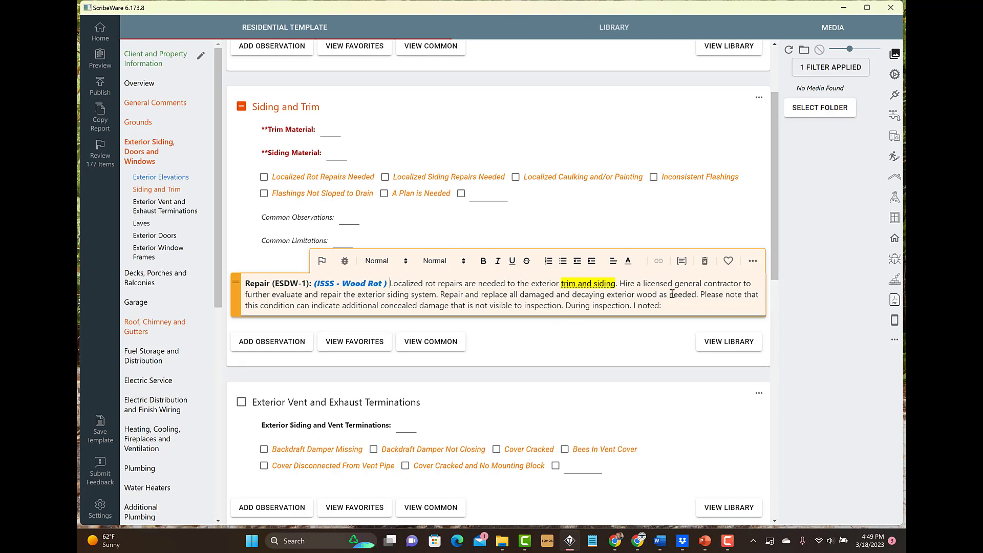
- Add the "ISSS - Wood Rot" comment to the favorites and check it in the favorite observations list
click(727, 261)
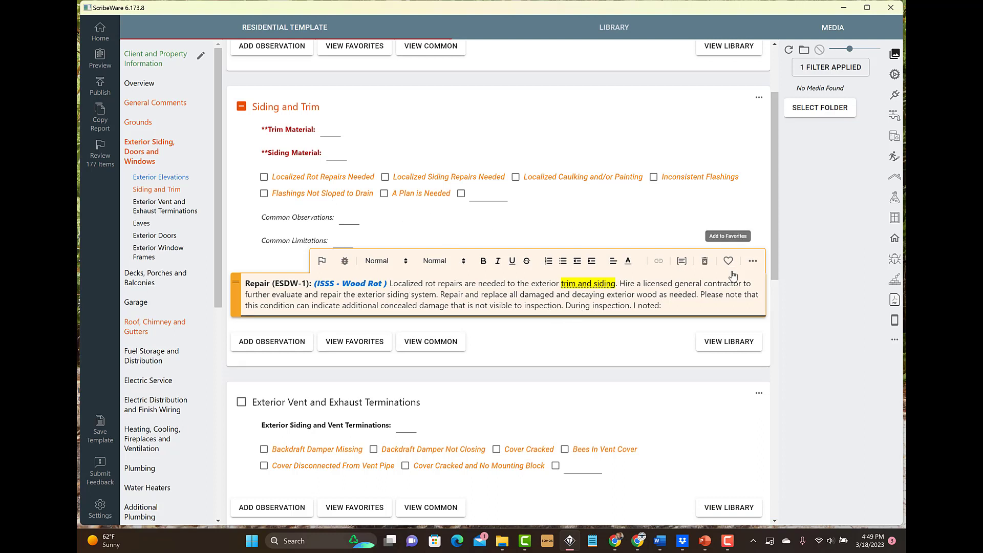
click(347, 346)
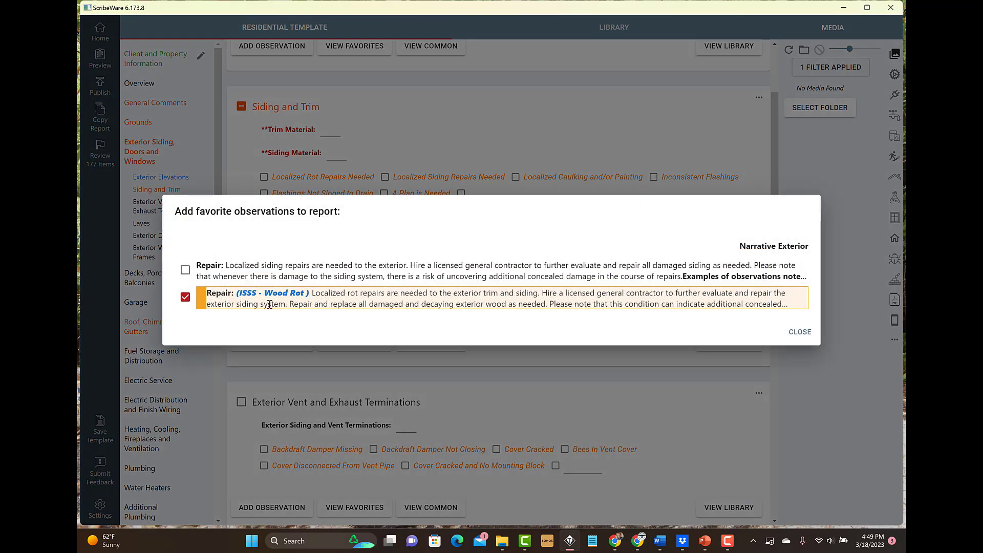
click(792, 332)
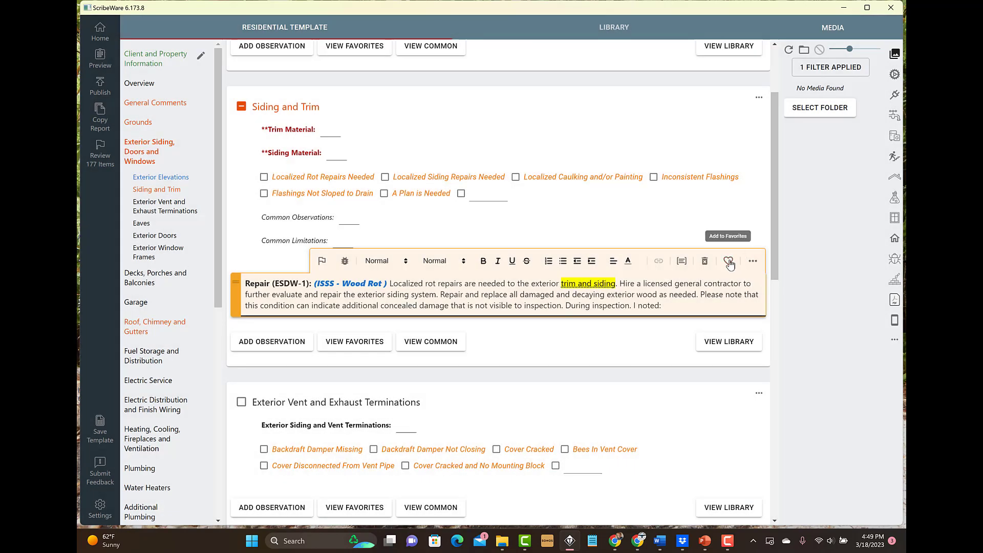
- Take the "ISSS - Wood Rot" comment out of the favorites and the library, and delete its observation
click(729, 261)
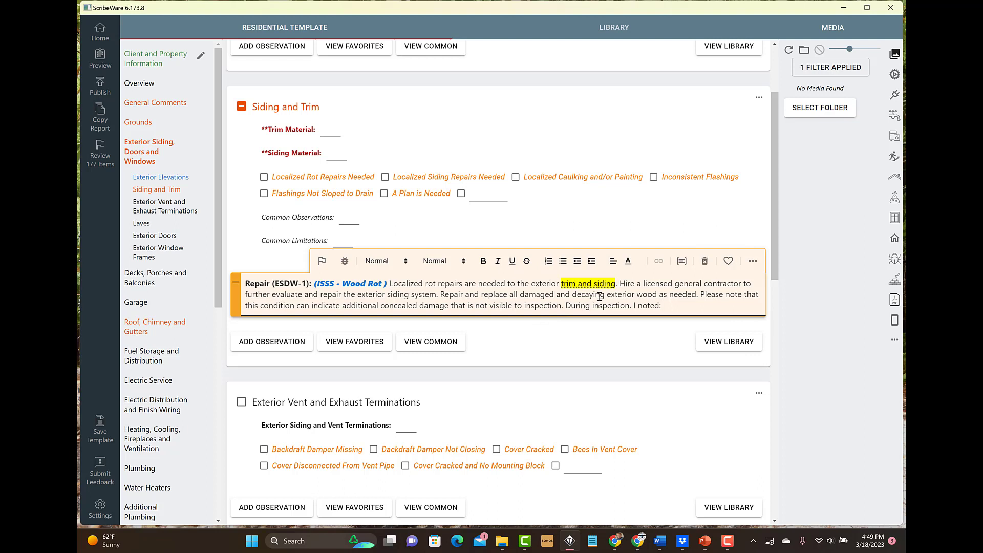
click(753, 260)
click(776, 294)
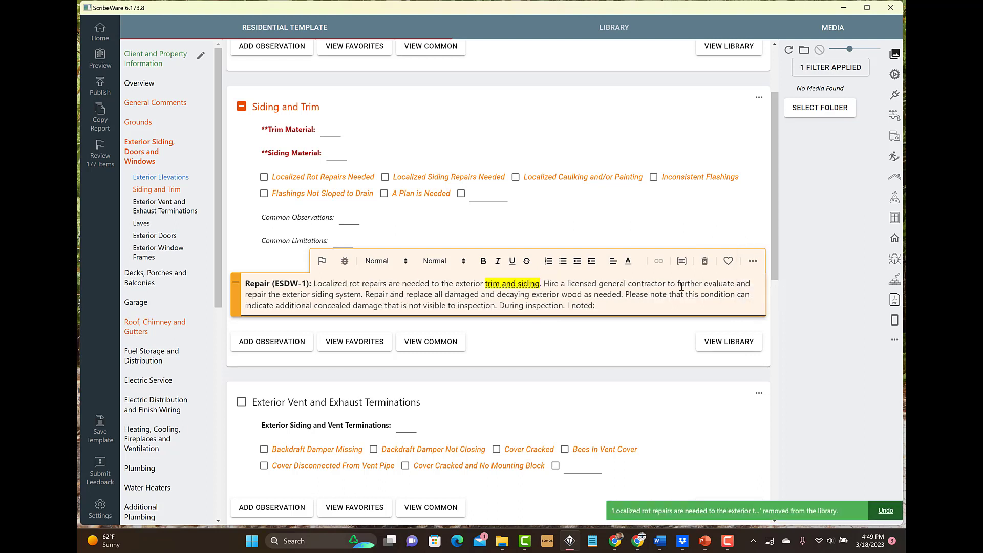
click(700, 261)
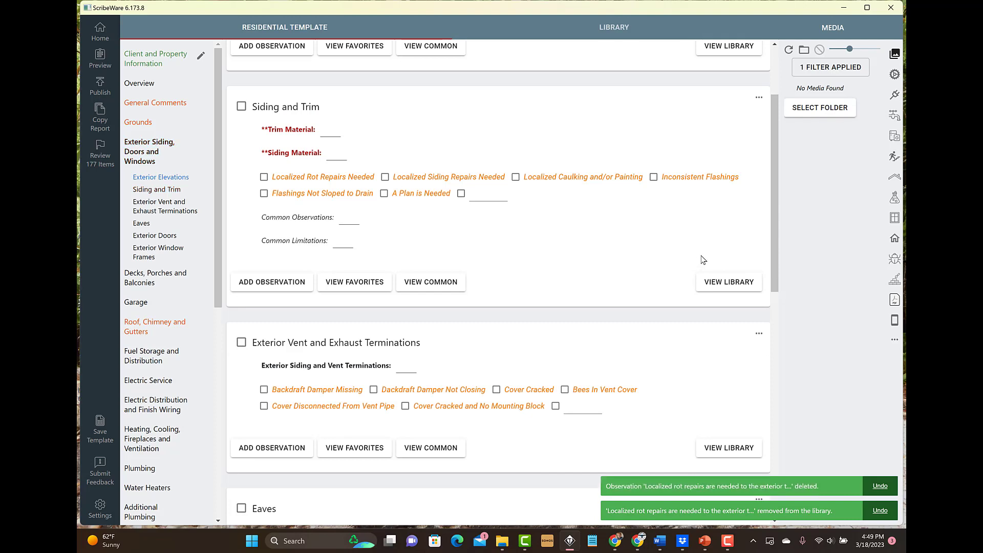
- Review the favorite observations and the commonly used observations available for Siding and Trim
click(354, 285)
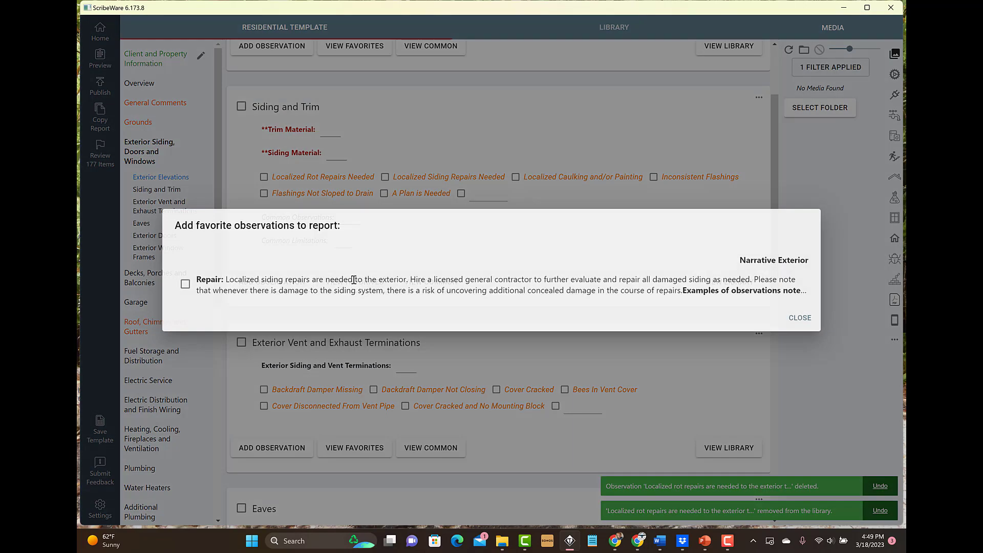
click(786, 319)
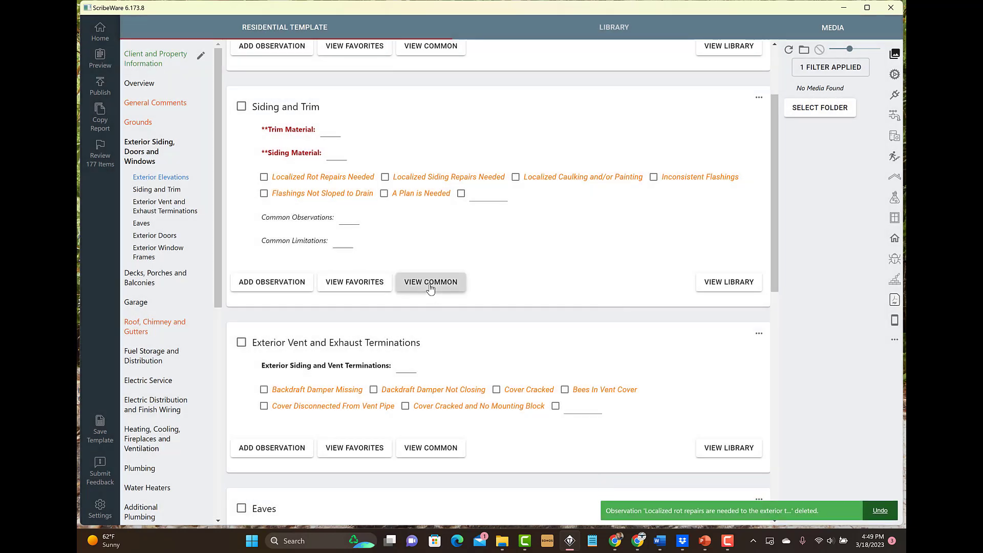
click(430, 288)
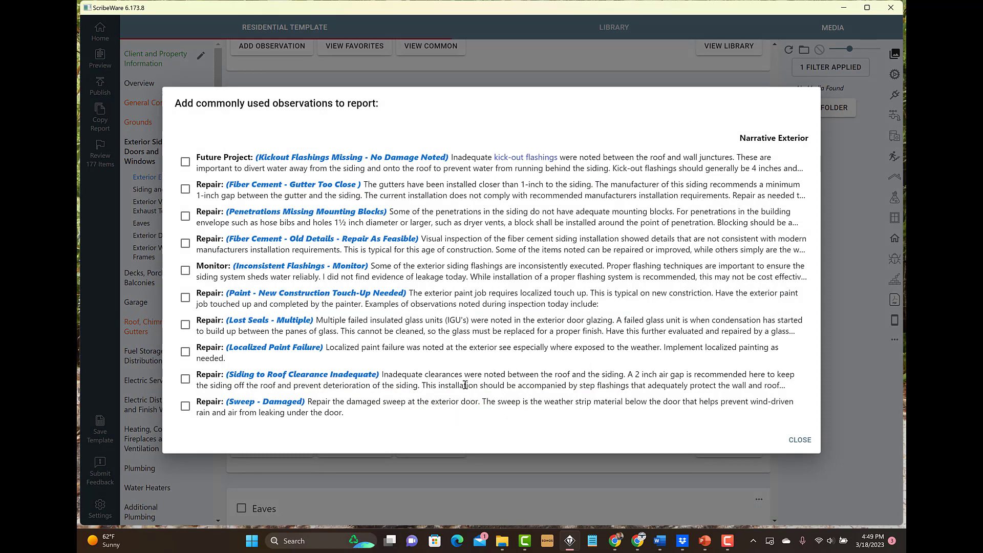
click(801, 440)
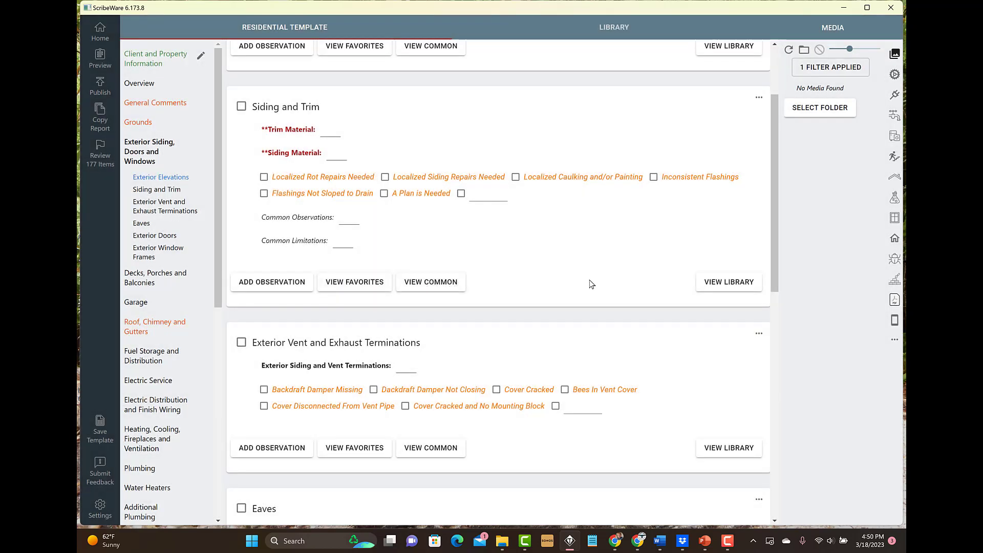
- Examine the Narrative Exterior library entries and the list of library categories, and return to the residential template
click(734, 287)
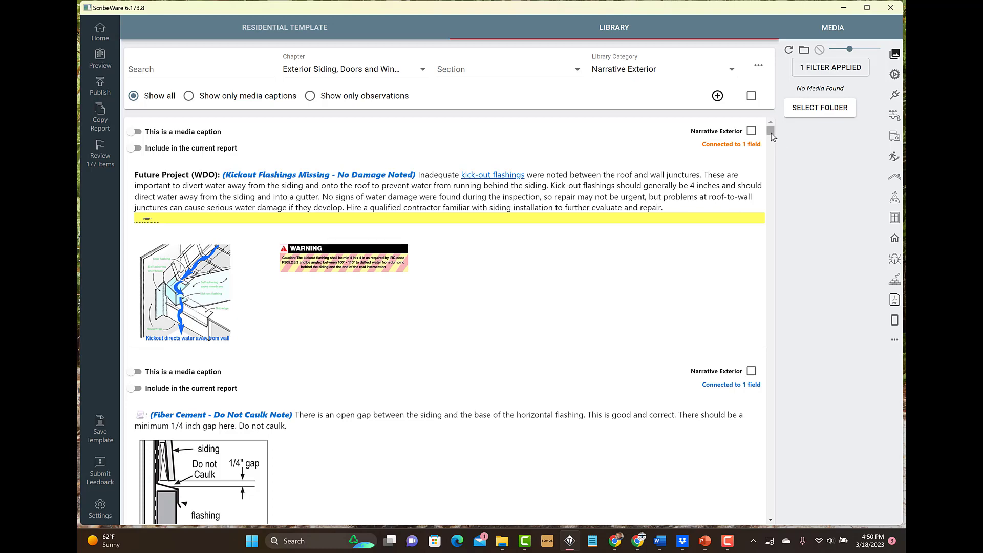
mouse_move(771, 133)
mouse_down()
mouse_move(772, 148)
mouse_move(774, 115)
mouse_up()
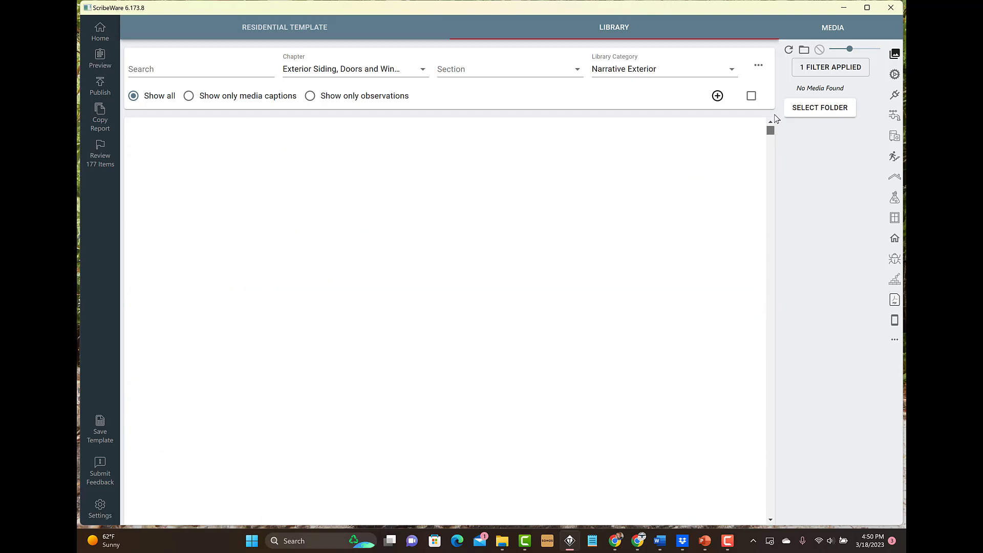
click(758, 68)
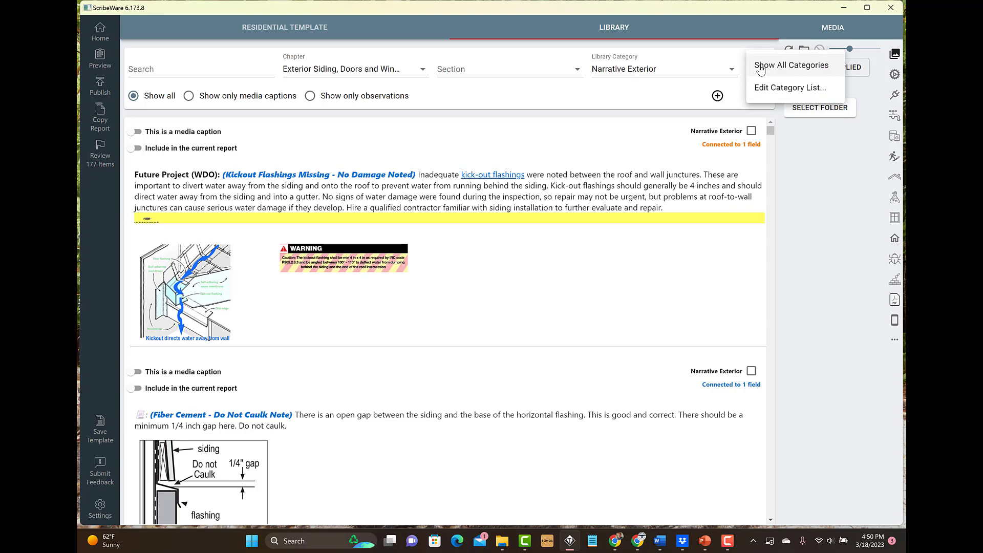
click(785, 91)
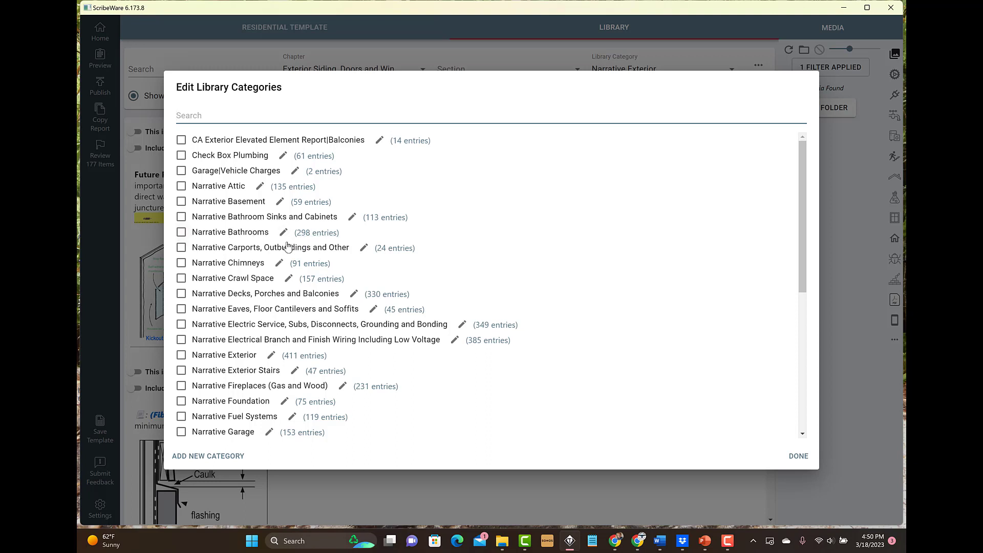
click(800, 457)
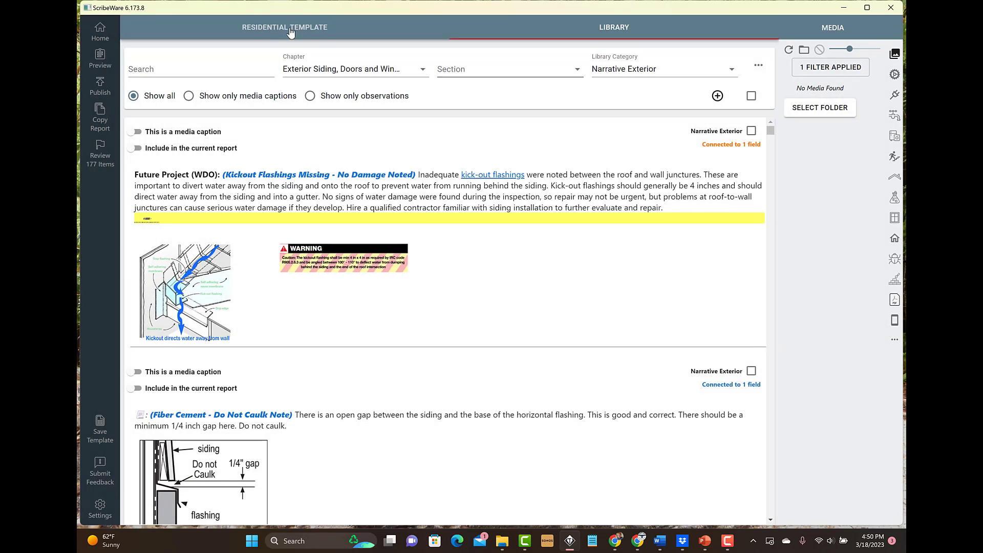
click(282, 32)
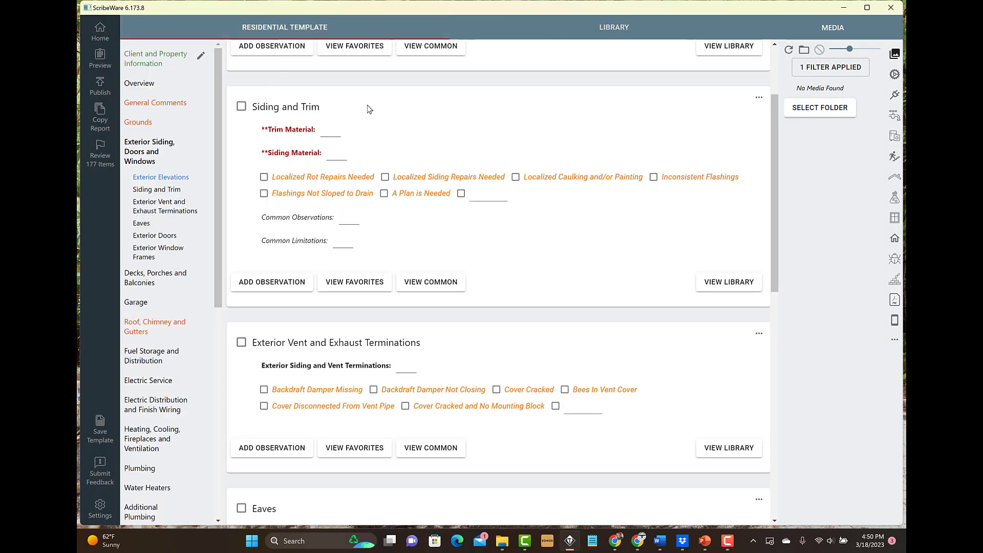
- Review the library categories that can be linked to the Siding and Trim section, and close its settings without updating them
click(758, 100)
click(767, 101)
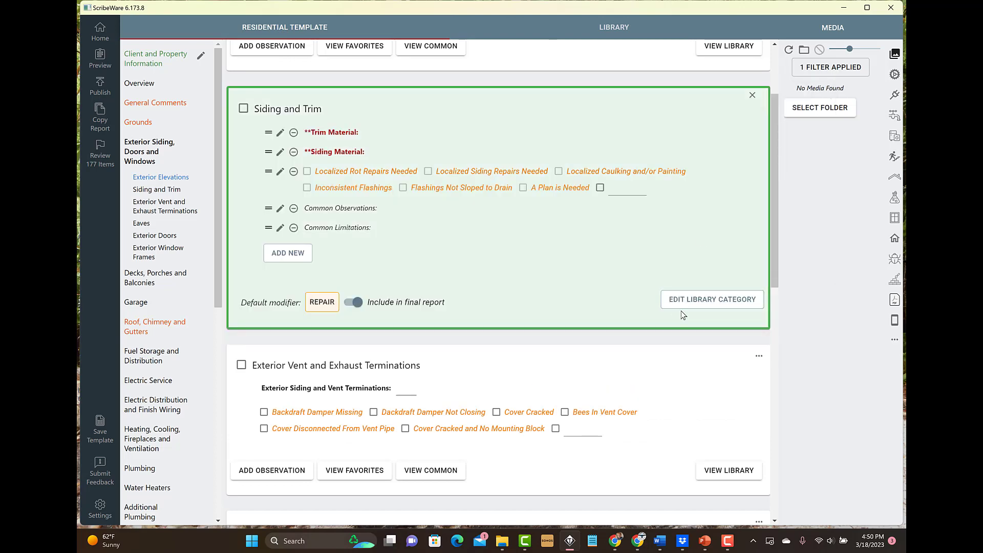
click(710, 302)
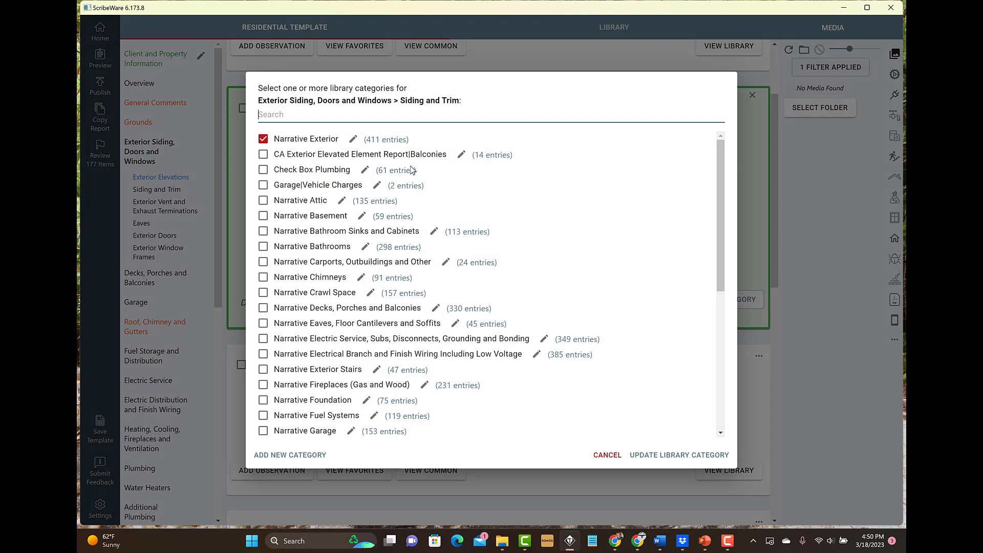
drag(720, 201, 730, 333)
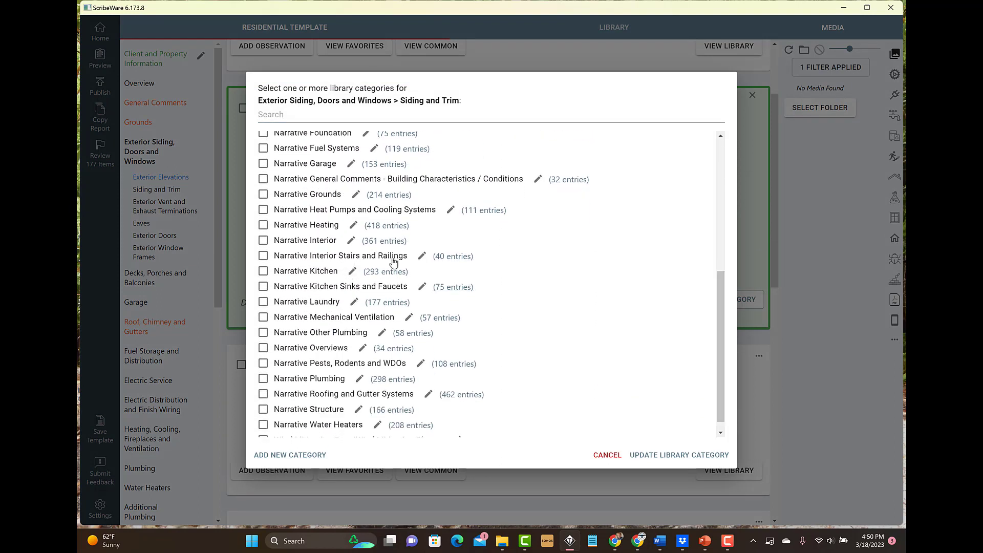
click(263, 256)
click(609, 456)
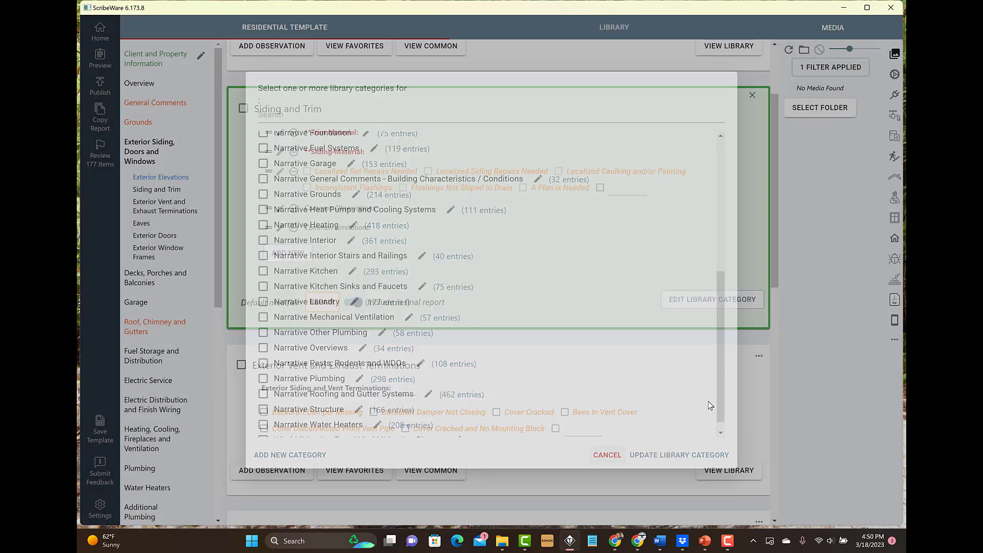
click(753, 96)
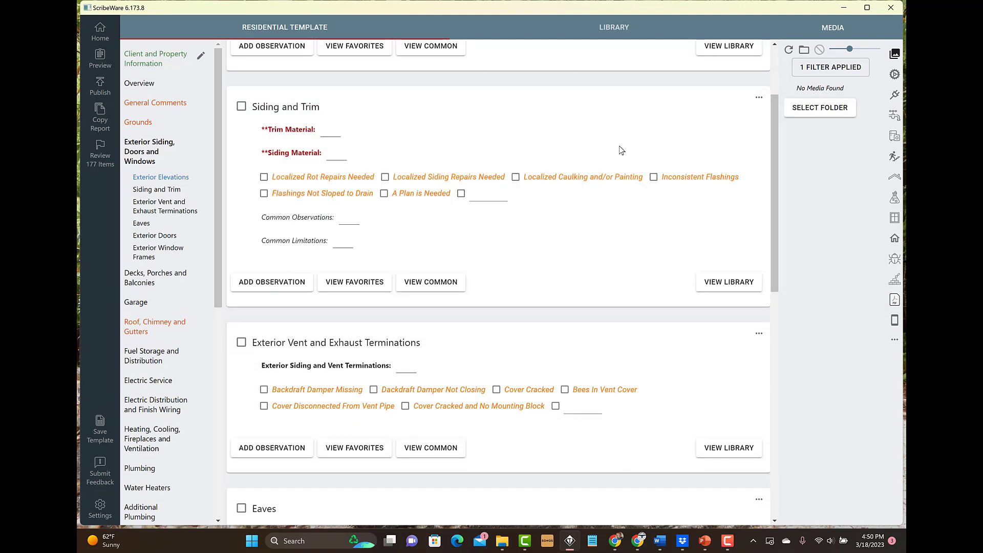
- Add the "Localized Rot Repairs Needed" observation to Siding and Trim and view the choices behind its "trim and siding" placeholder
drag(776, 234, 778, 187)
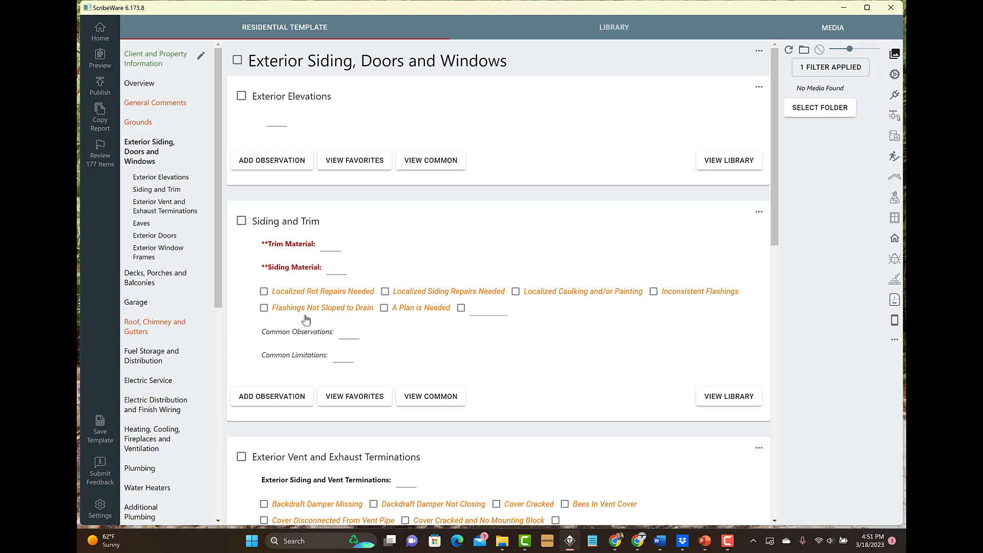
click(317, 292)
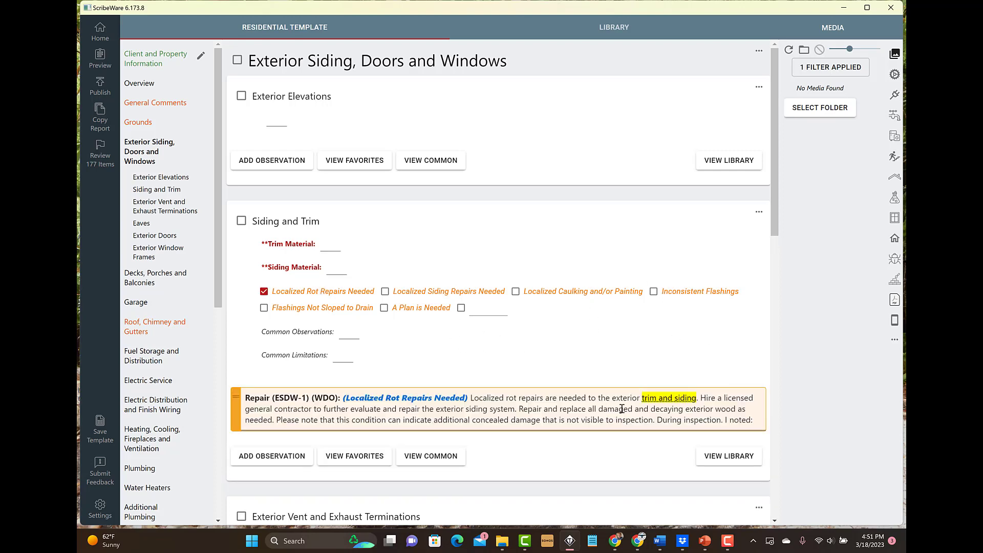
click(657, 400)
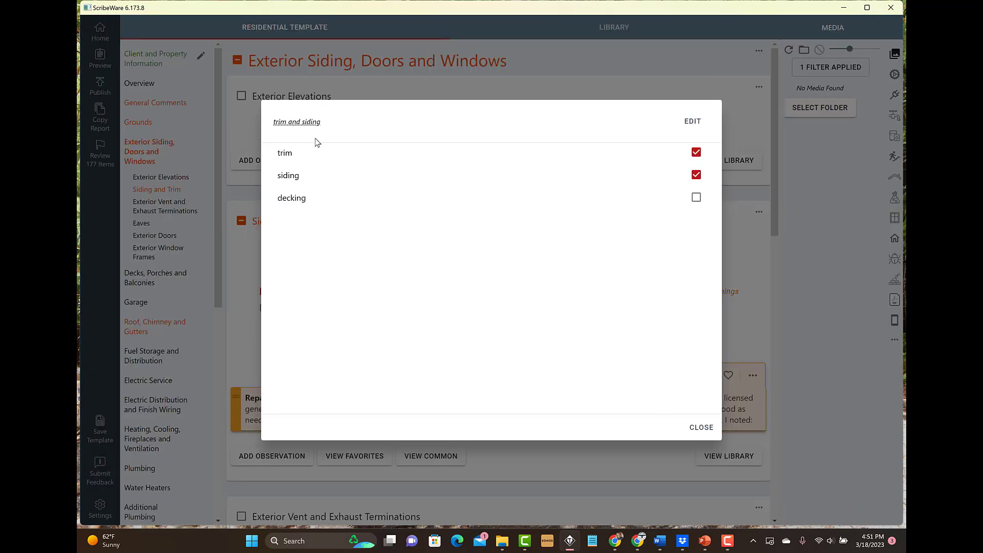
click(707, 427)
- Delete the localized rot repairs observation from Siding and Trim and clear its "Localized Rot Repairs Needed" checkbox
click(705, 375)
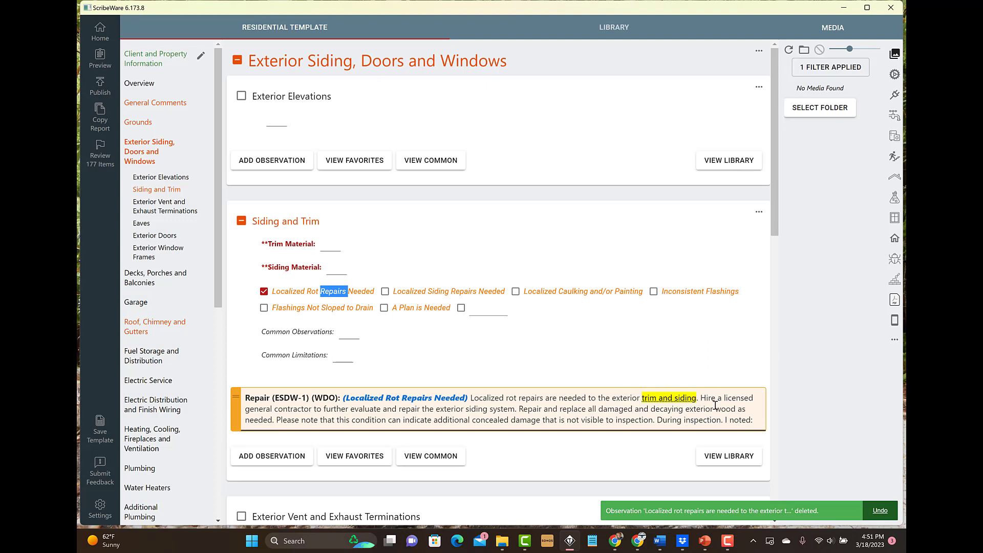
click(303, 296)
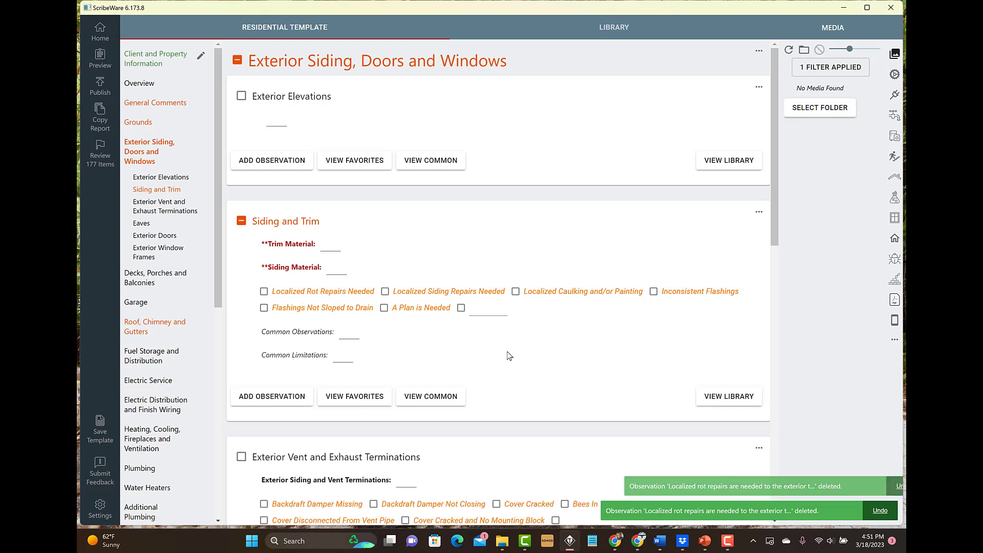